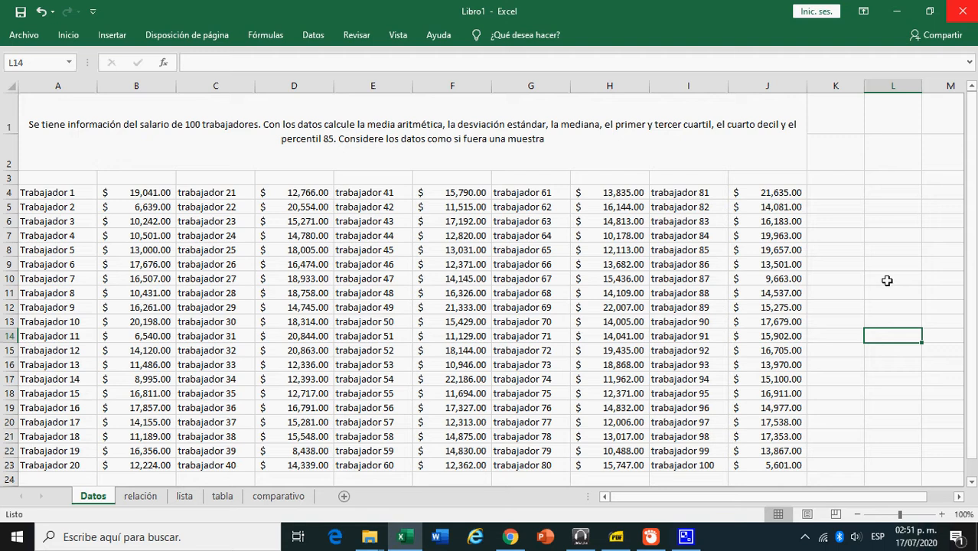
Review the percentile, decile and quartile equivalences on the relación sheet and the salaries in column A of the lista sheet.
left_click(133, 499)
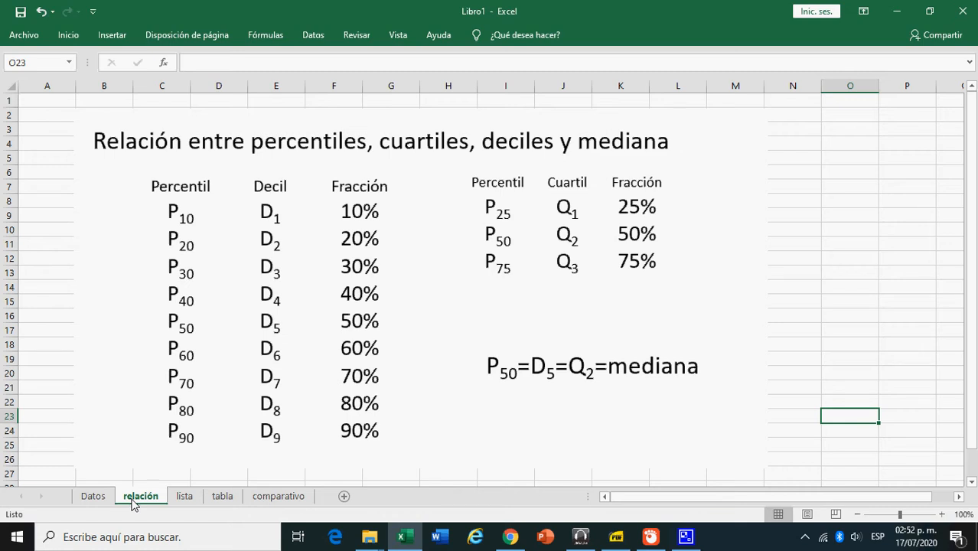
left_click(183, 498)
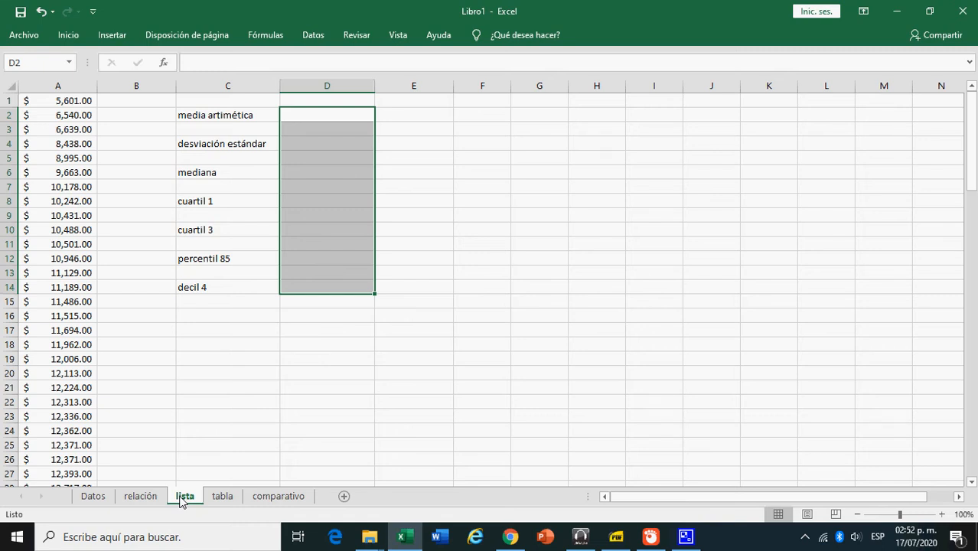
left_click(30, 102)
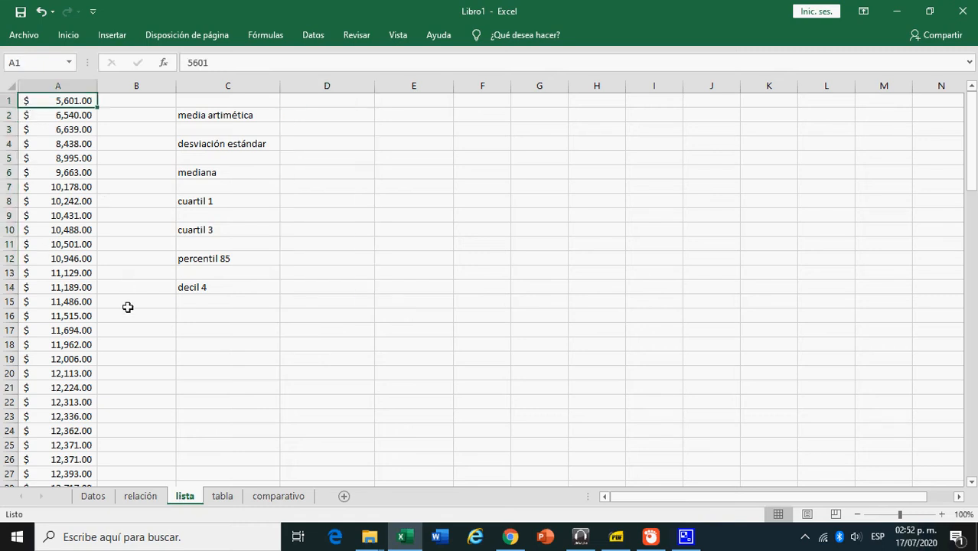
mouse_move(973, 165)
left_mouse_down()
mouse_move(973, 449)
mouse_move(972, 166)
left_mouse_up()
Calculate the arithmetic mean of the salaries in A1:A100 in cell D2 with the PROMEDIO function.
left_click(346, 116)
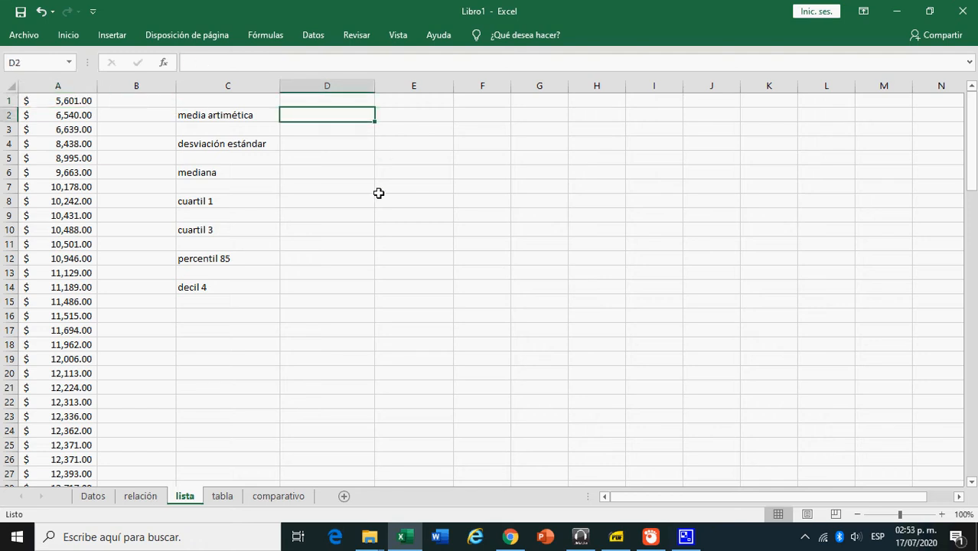
type("=")
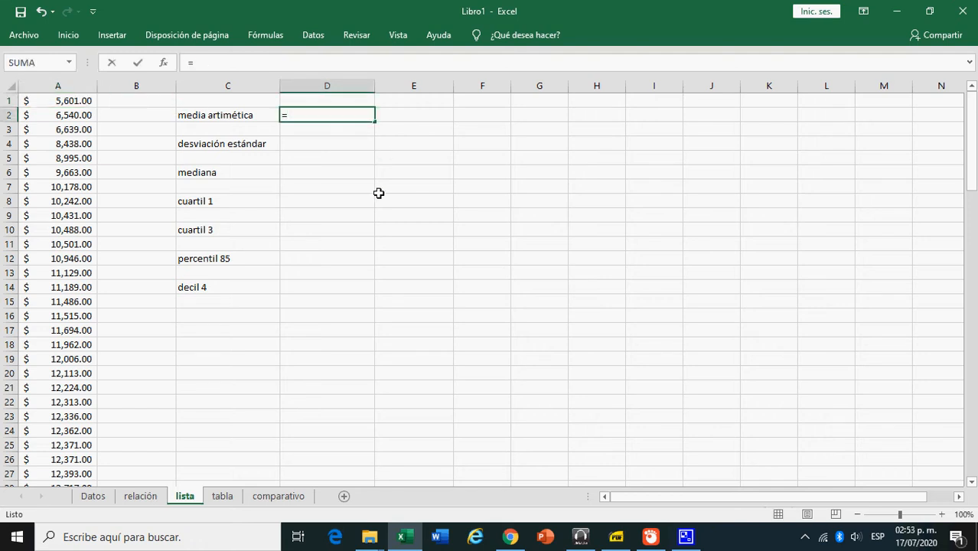
type("prom")
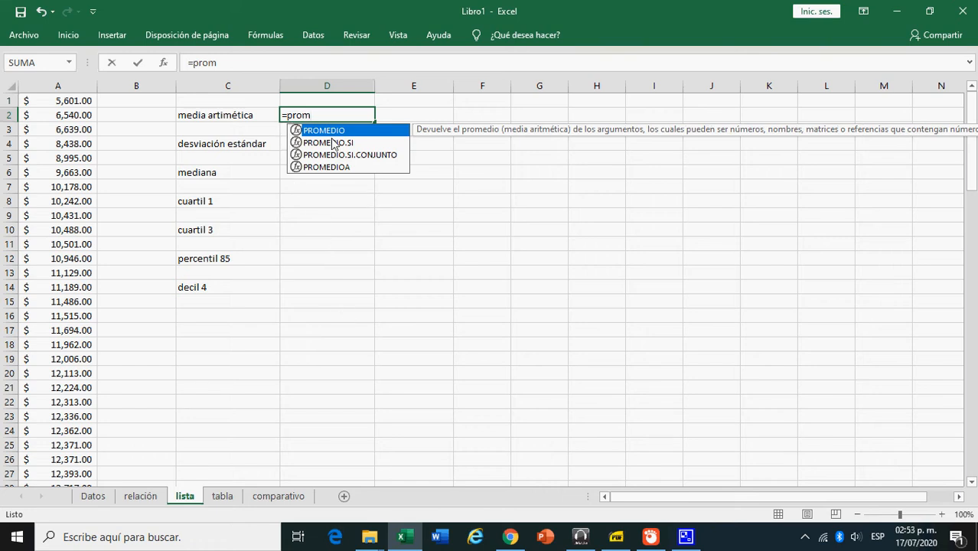
double_click(297, 132)
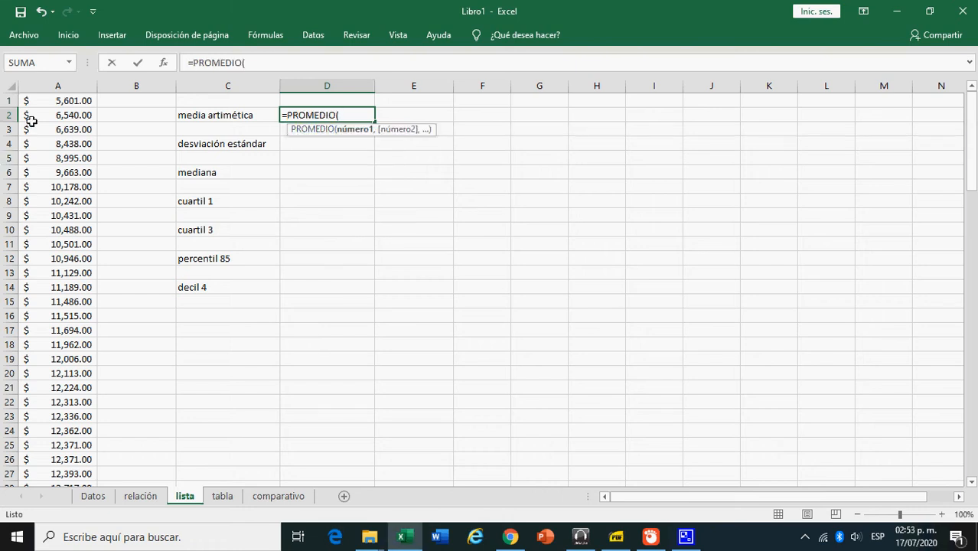
left_click_drag(51, 105, 66, 456)
key("Return")
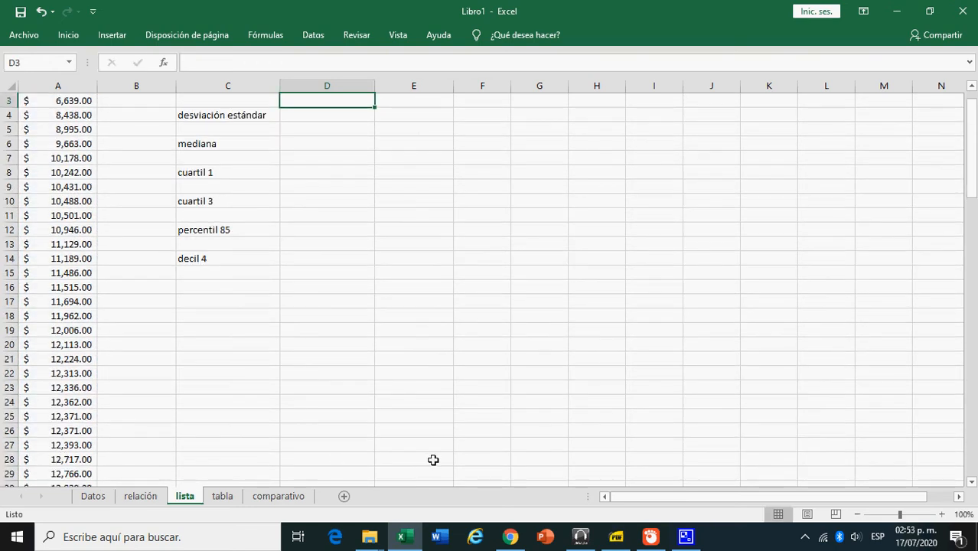
scroll(460, 428, "up", 1)
left_click(309, 115)
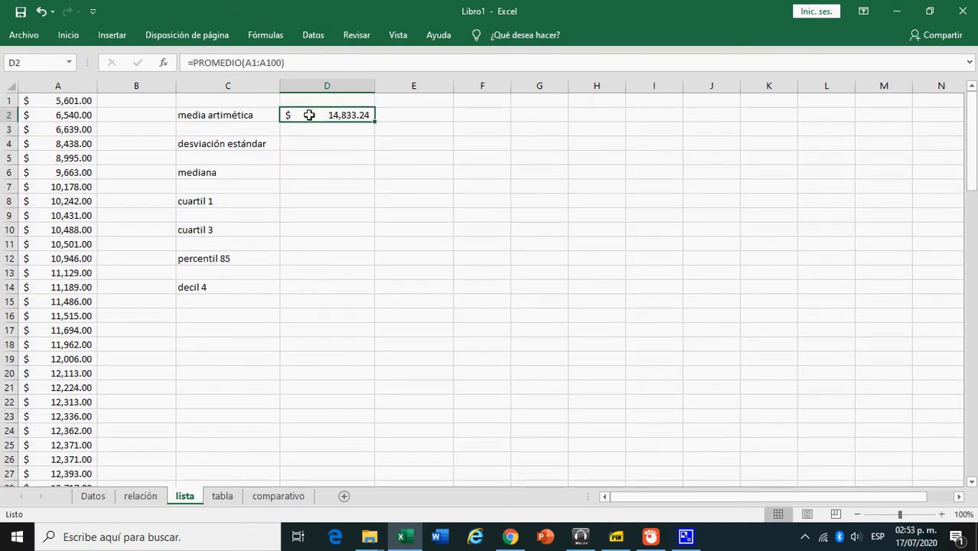
Calculate the sample standard deviation of A1:A100 in cell D4 with the DESVEST.M function.
left_click(322, 149)
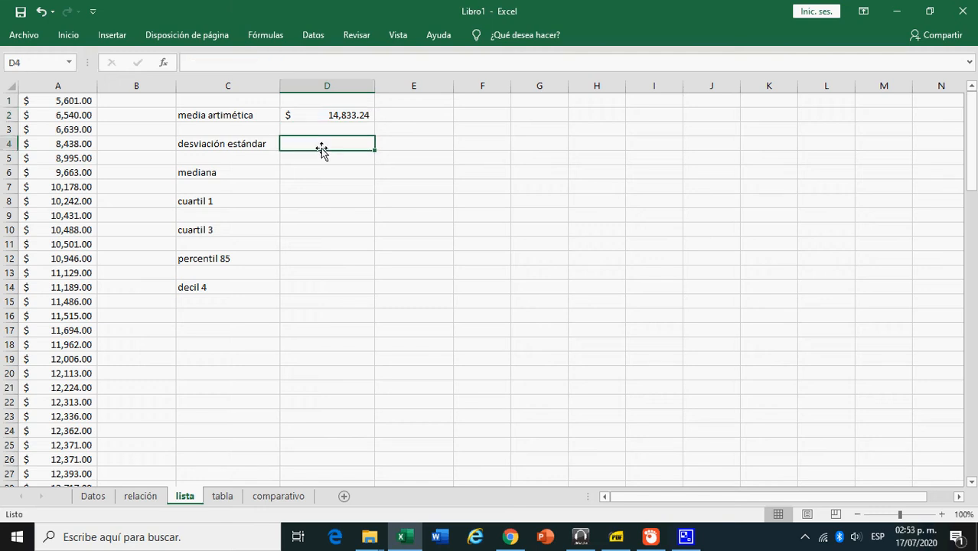
type("=des")
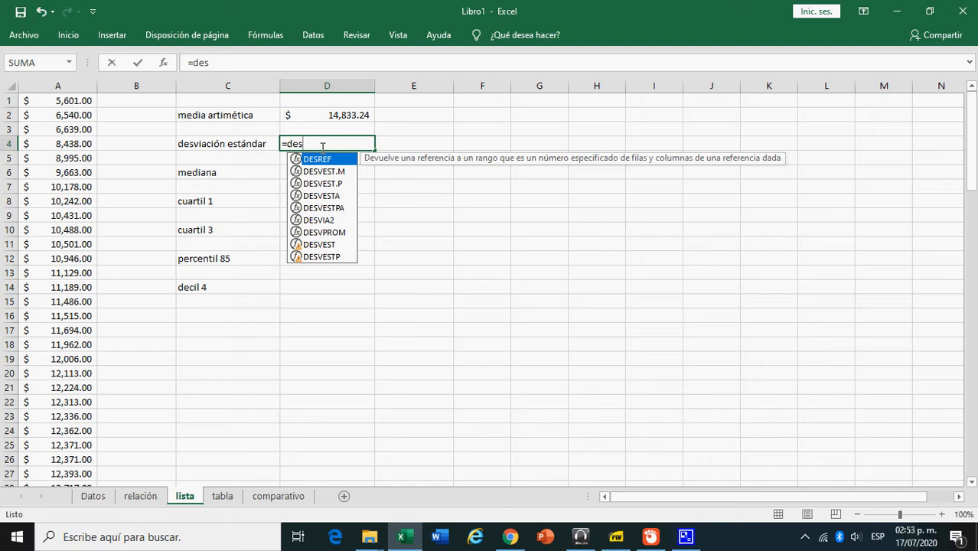
type("v")
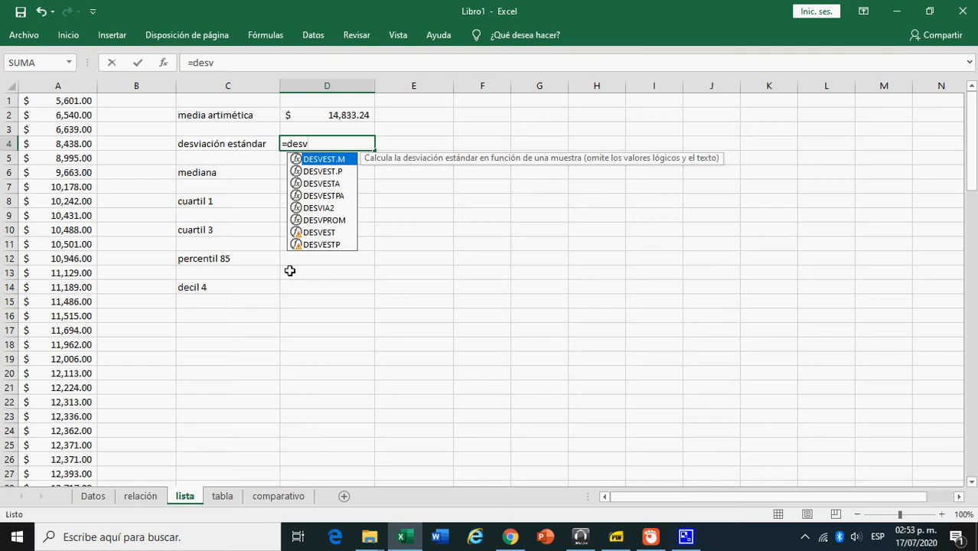
double_click(297, 161)
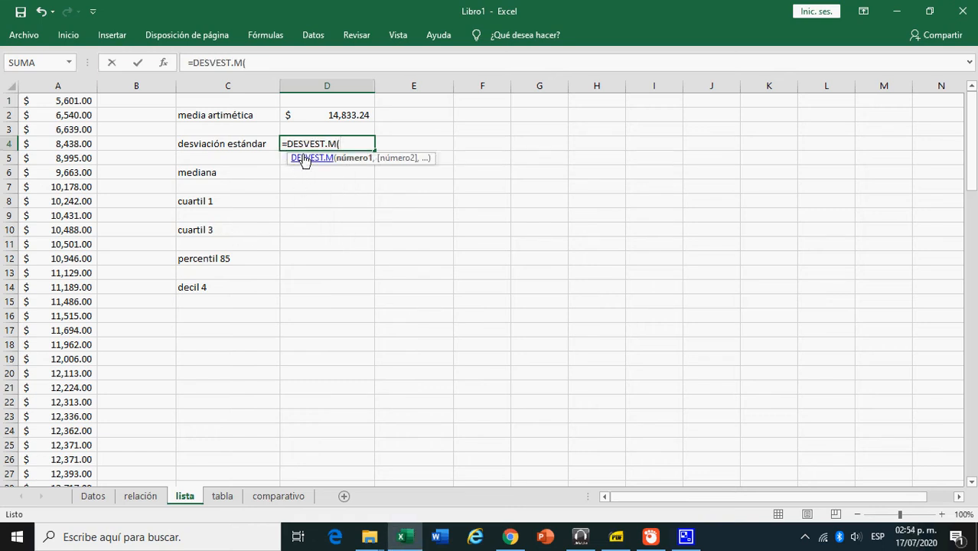
left_click_drag(70, 100, 69, 460)
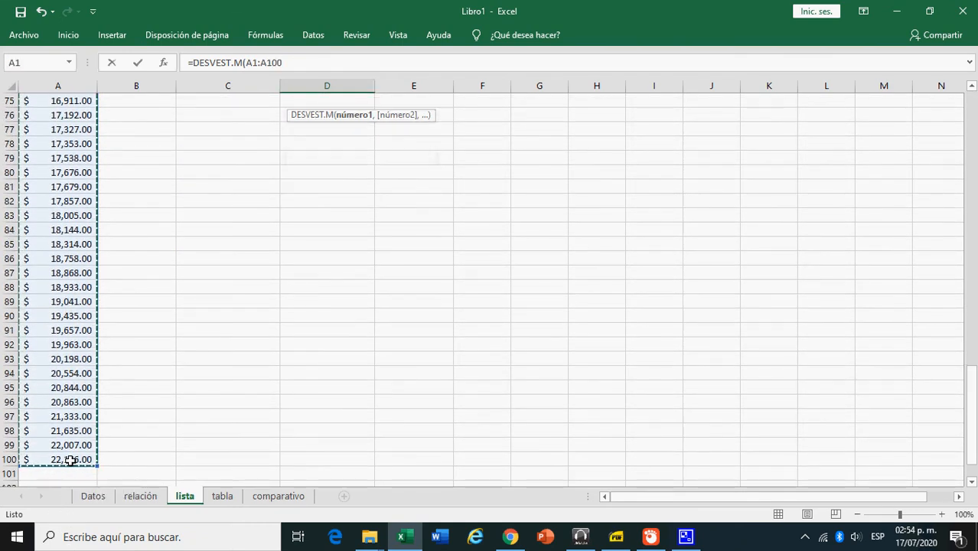
key("Escape")
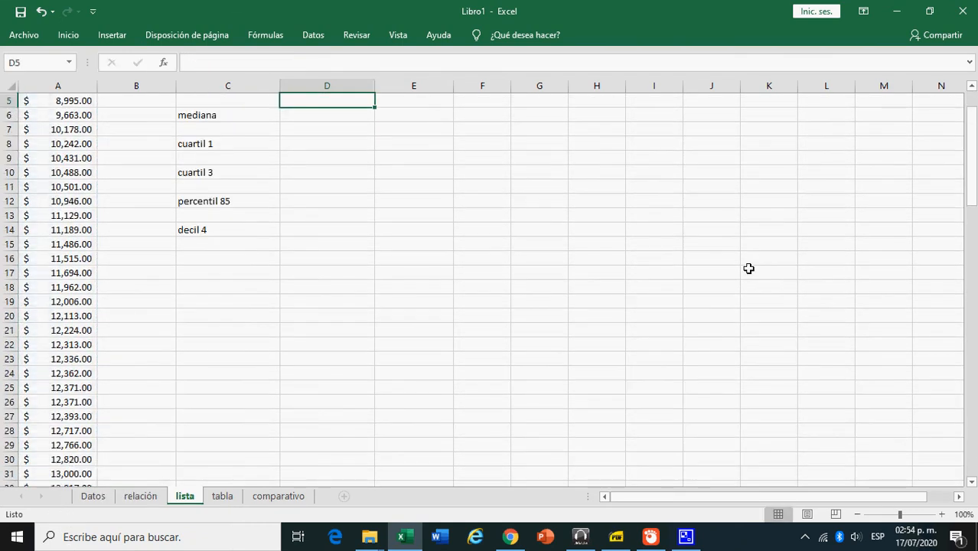
scroll(746, 270, "up", 2)
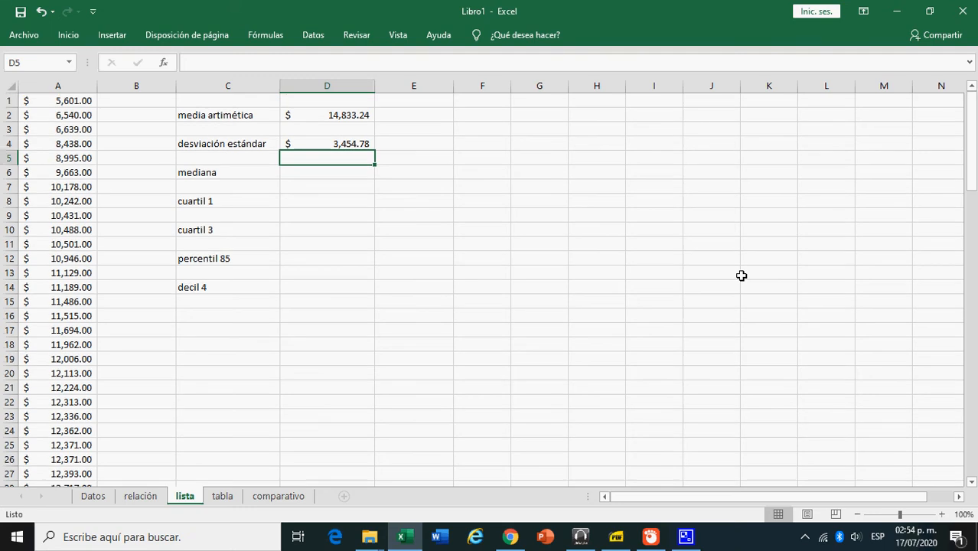
left_click(321, 142)
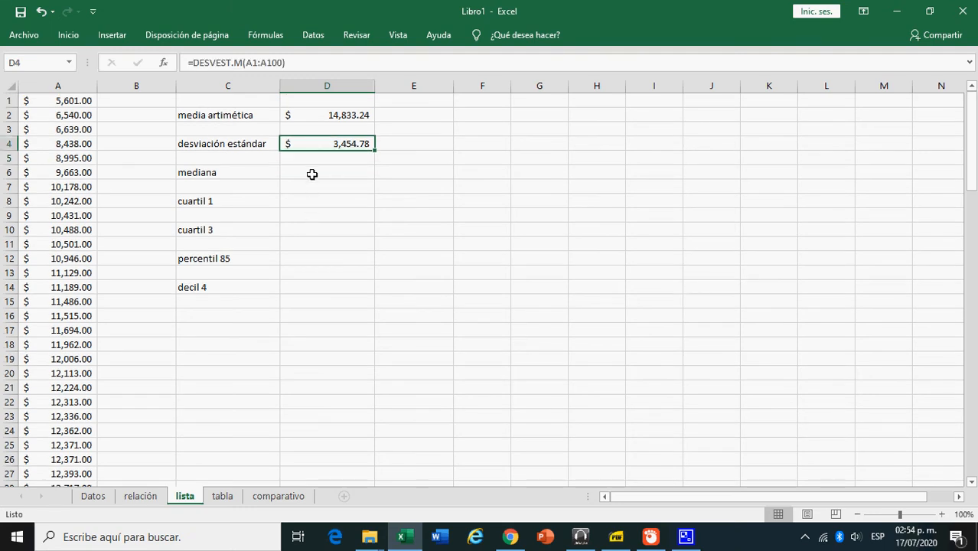
Calculate the median of the salaries in A1:A100 in cell D6 with the MEDIANA function.
left_click(312, 173)
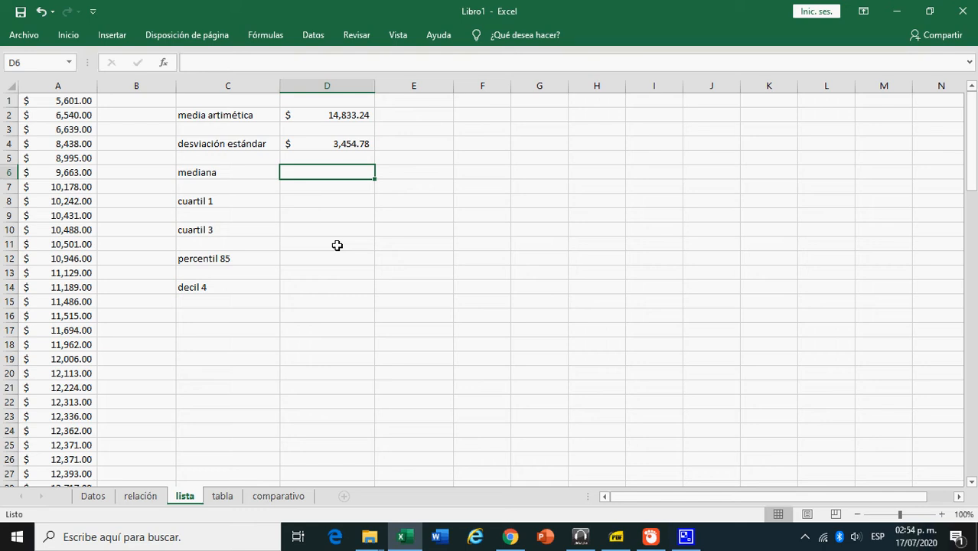
type("=medi")
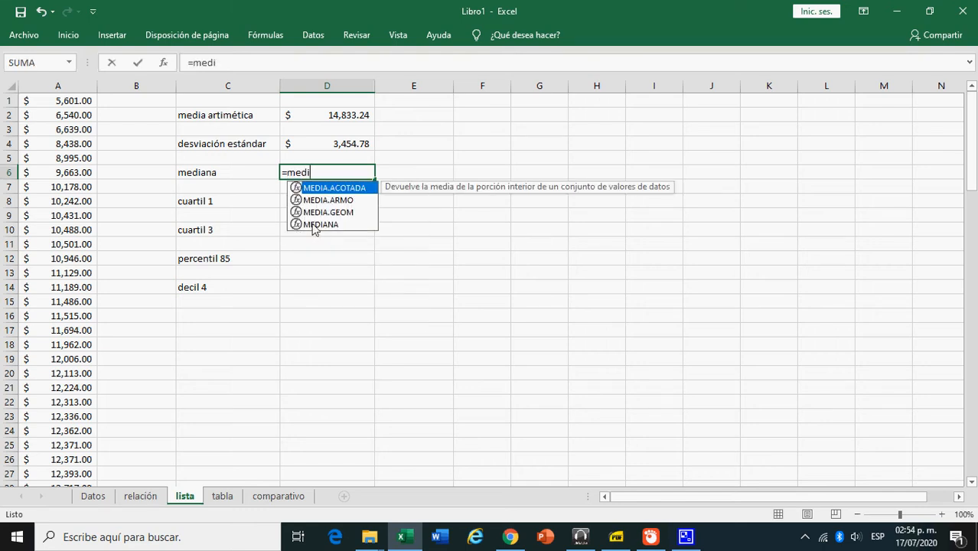
left_click(298, 226)
double_click(298, 224)
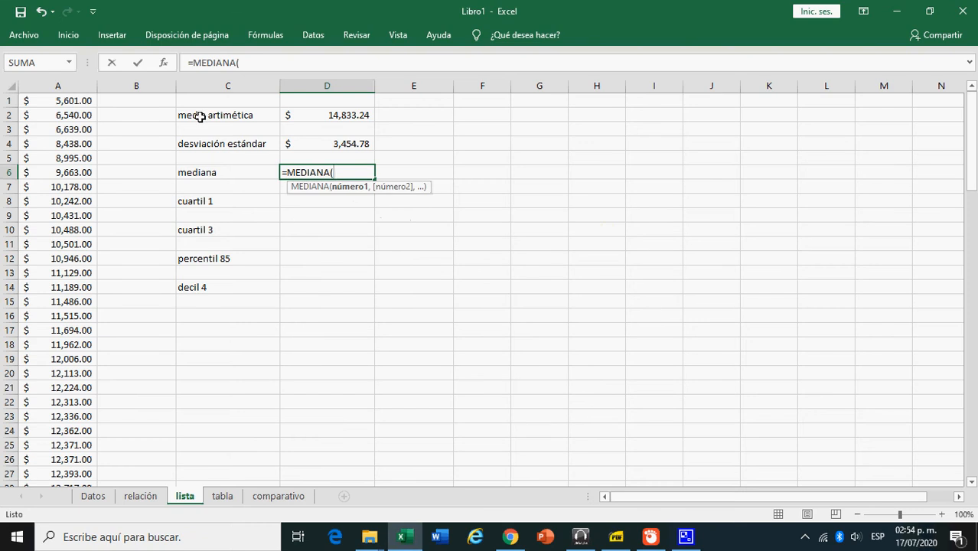
left_click_drag(39, 101, 71, 459)
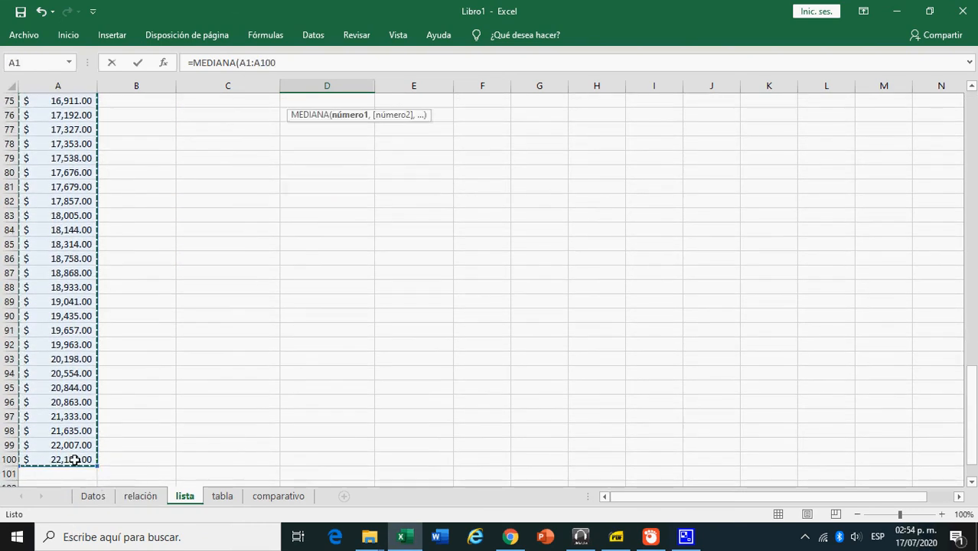
key("Return")
scroll(74, 460, "up", 2)
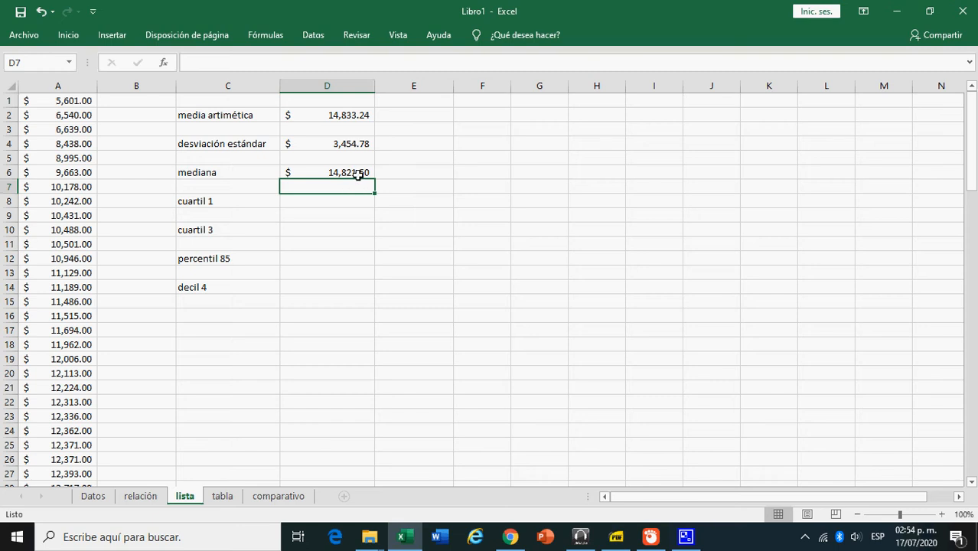
Calculate the first quartile in cell D8 with the formula =CUARTIL.EXC(A1:A100,1).
left_click(314, 201)
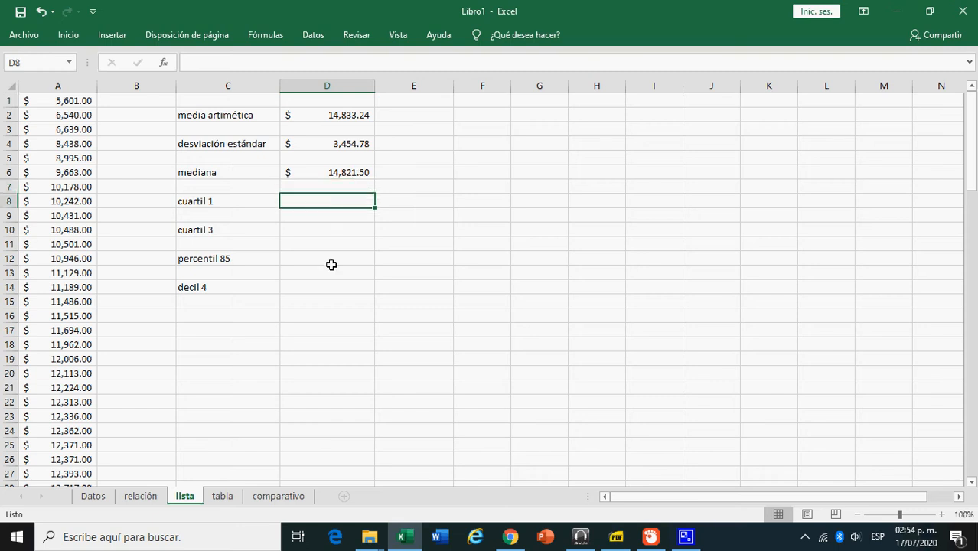
type("=")
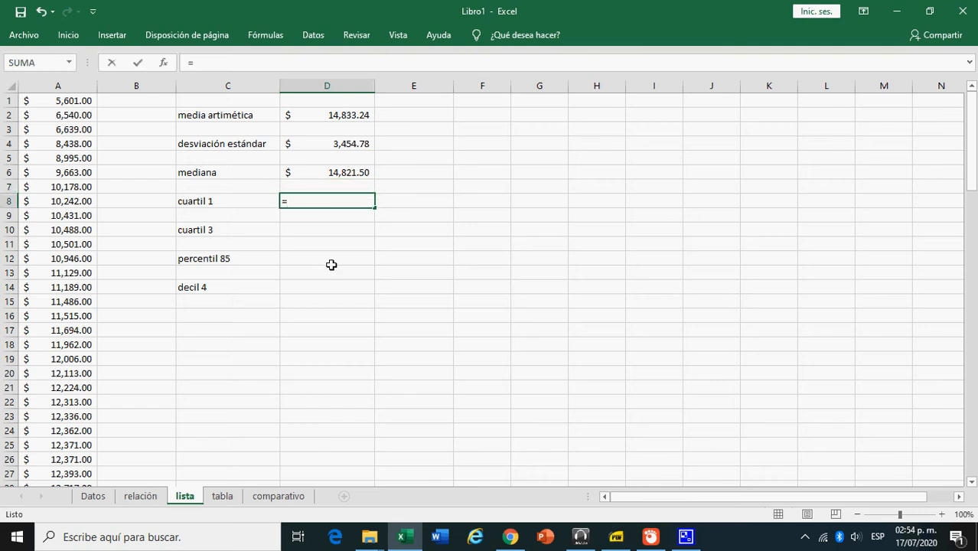
type("cuart")
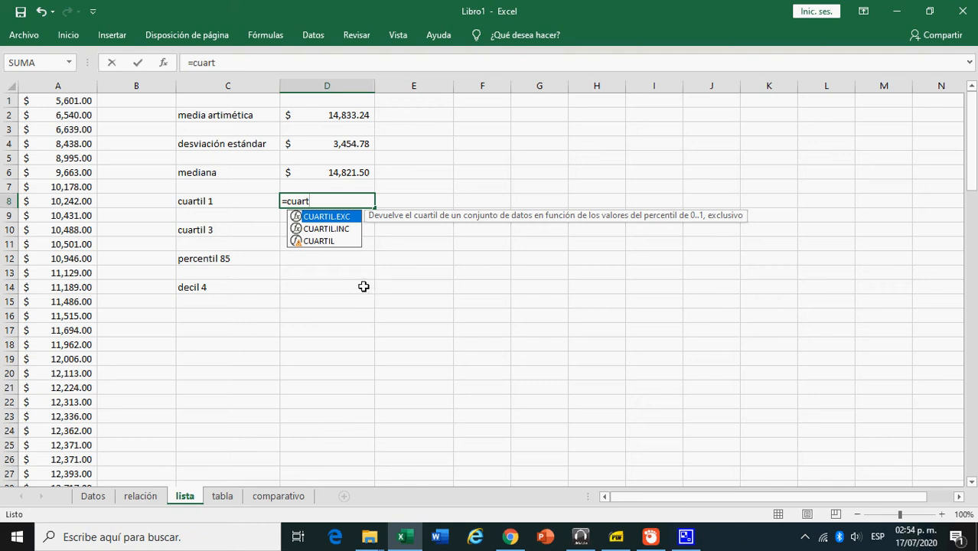
double_click(298, 218)
left_click_drag(57, 100, 64, 455)
left_click_drag(972, 427, 972, 188)
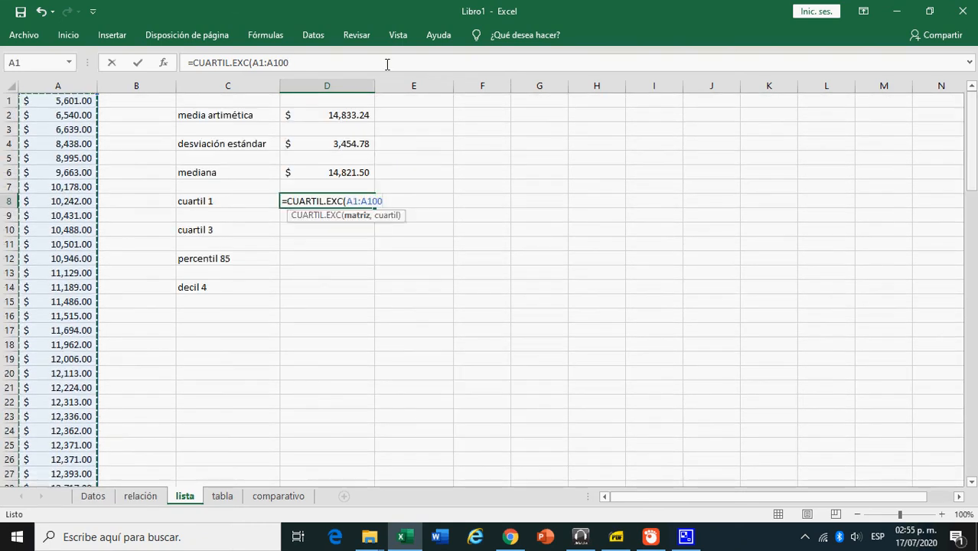
left_click(300, 67)
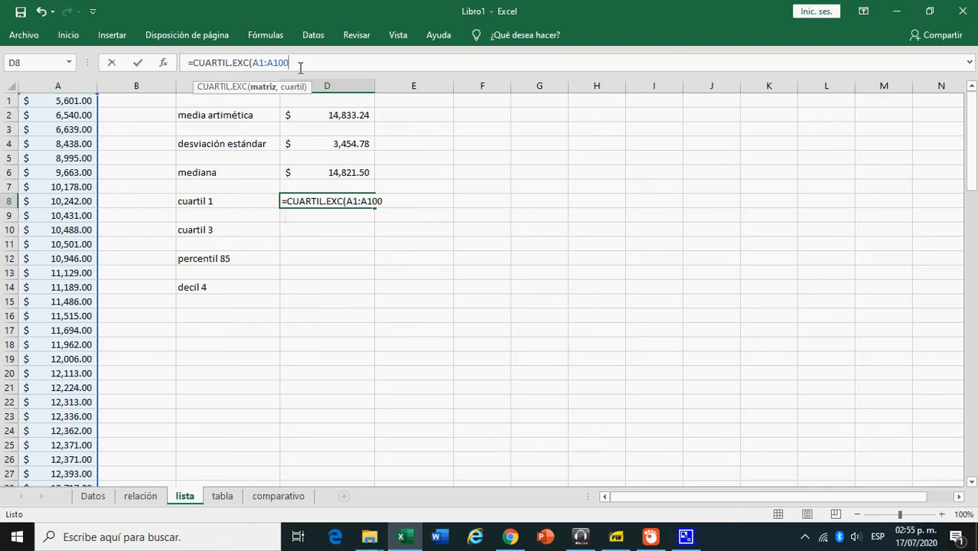
type(",1")
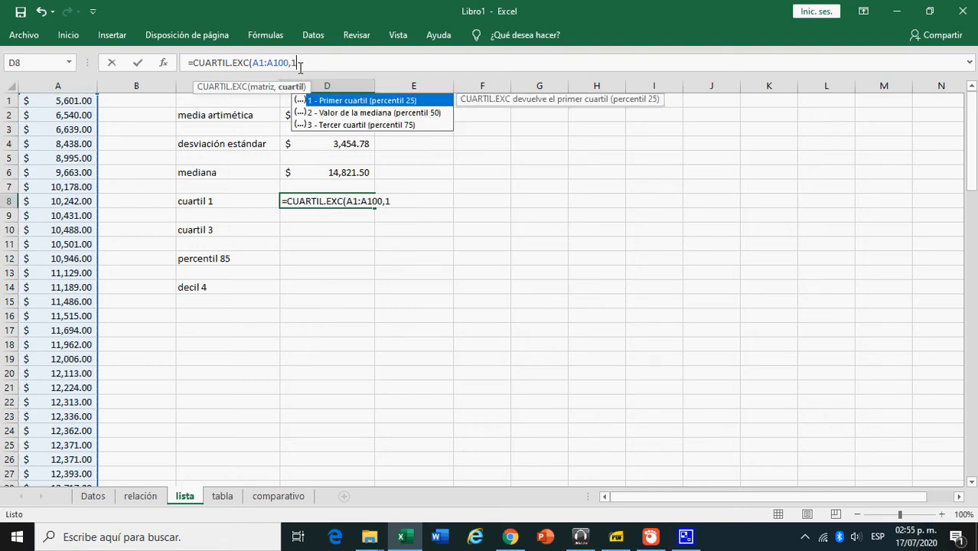
type(")")
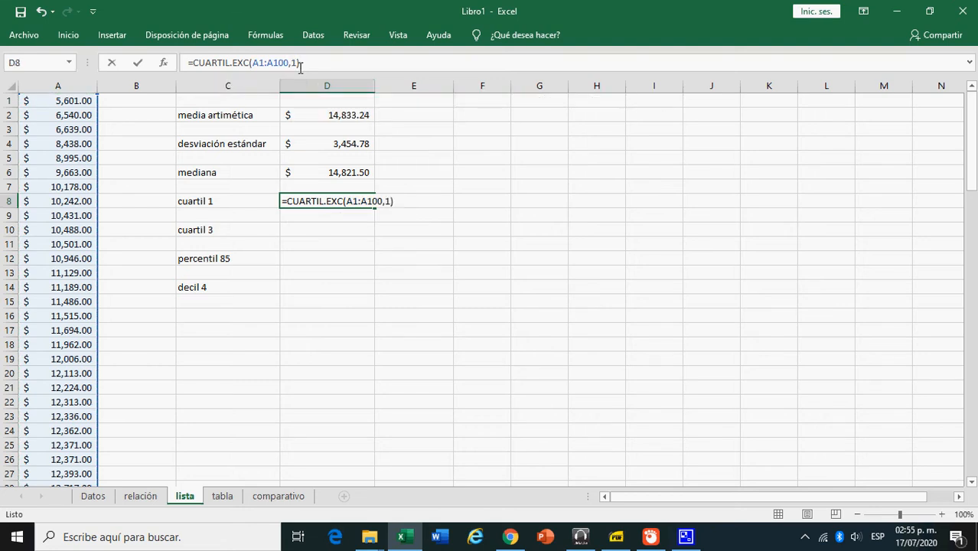
key("Return")
Begin a quartile function formula in cell D10 for cuartil 3.
key("Down")
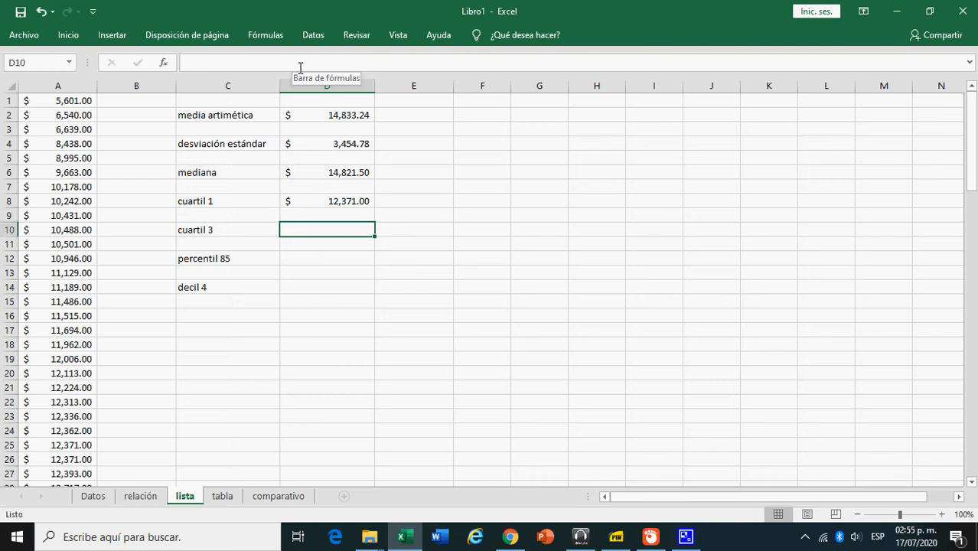
type("=cuar")
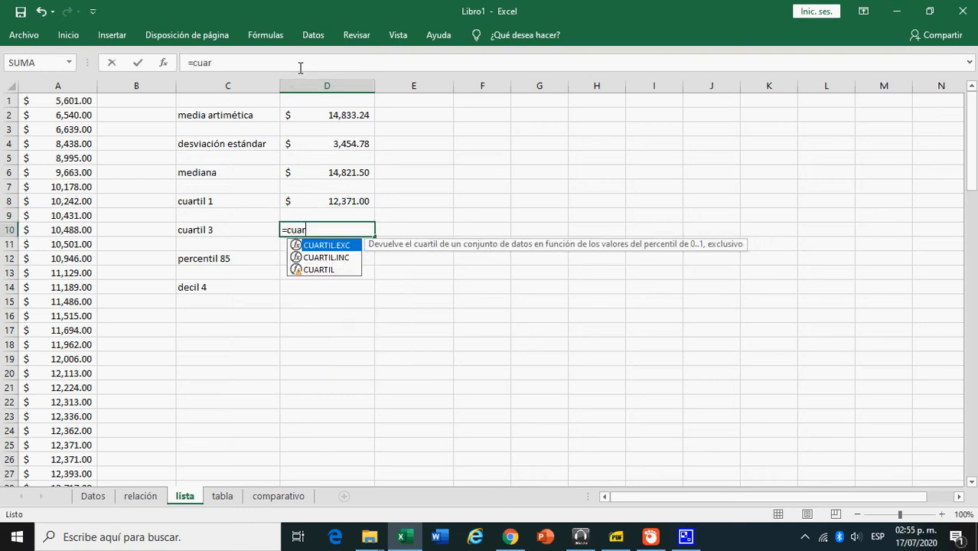
left_click(291, 255)
double_click(294, 257)
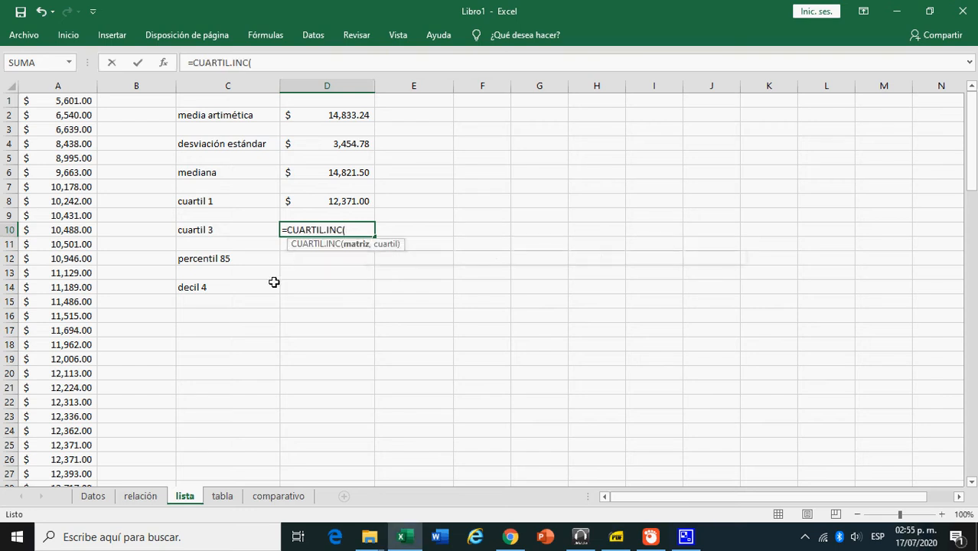
key("BackSpace")
key("BackSpace")
key("BackSpace")
key("BackSpace")
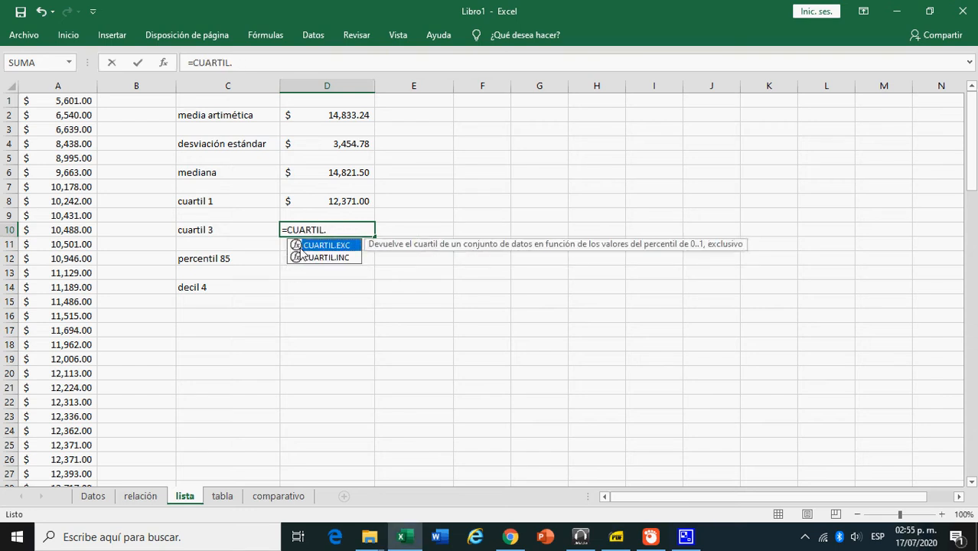
Complete the third quartile formula in cell D10 as =CUARTIL.EXC(A1:A100,3), reviewing its function arguments before accepting.
double_click(319, 245)
left_click_drag(68, 101, 57, 461)
type(",")
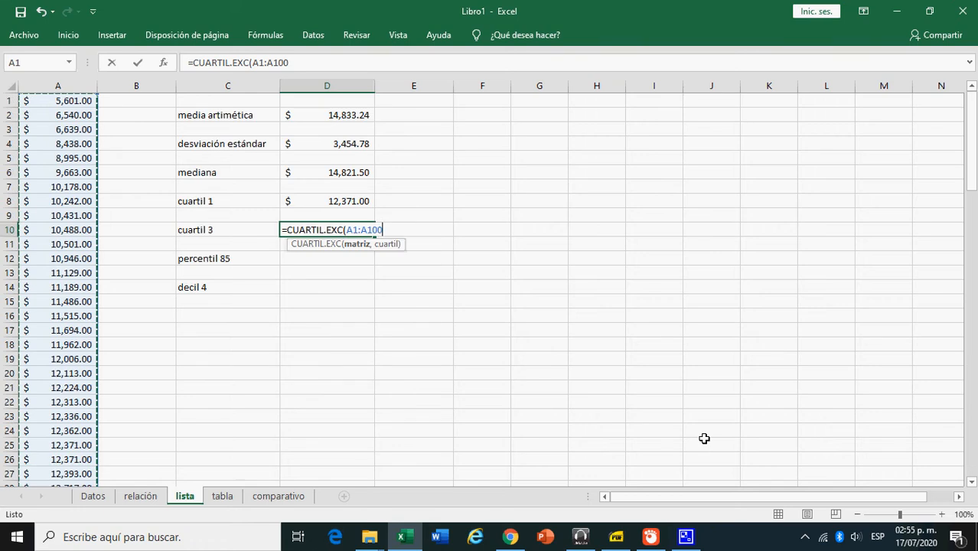
left_click(298, 64)
type(",3")
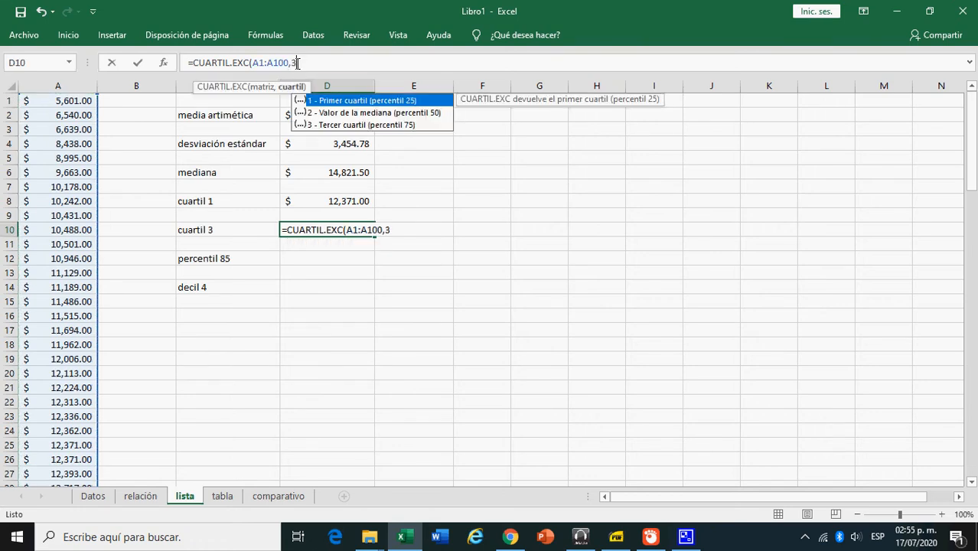
type(")")
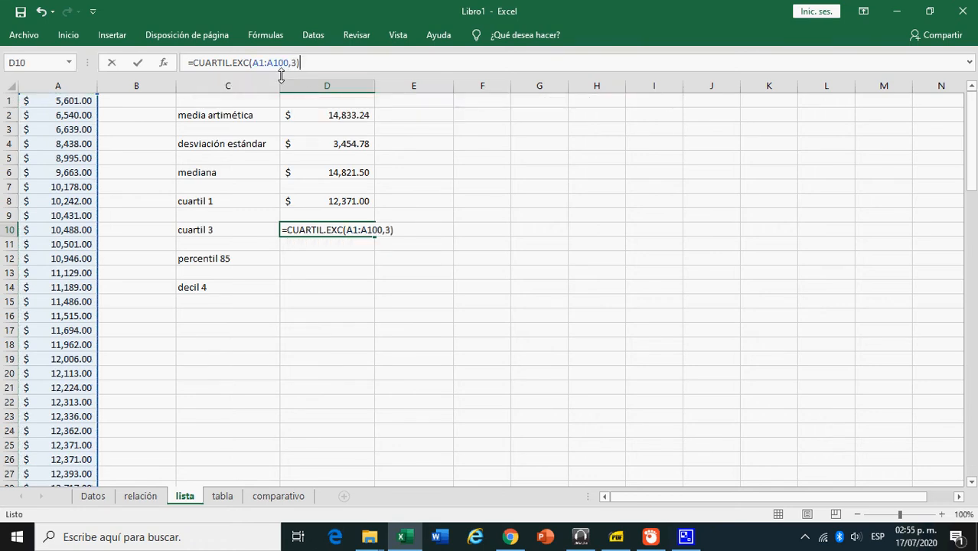
left_click(163, 68)
left_click_drag(354, 145, 579, 142)
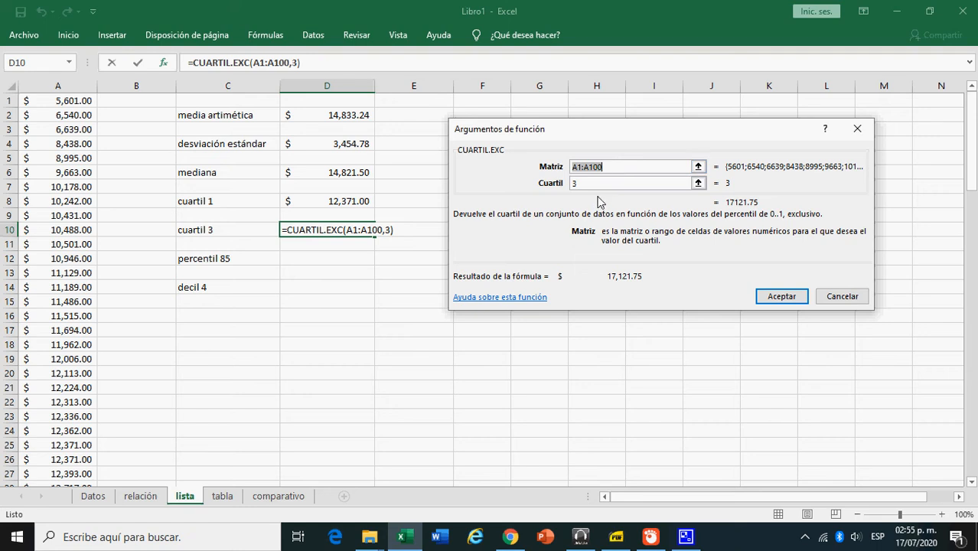
left_click(783, 297)
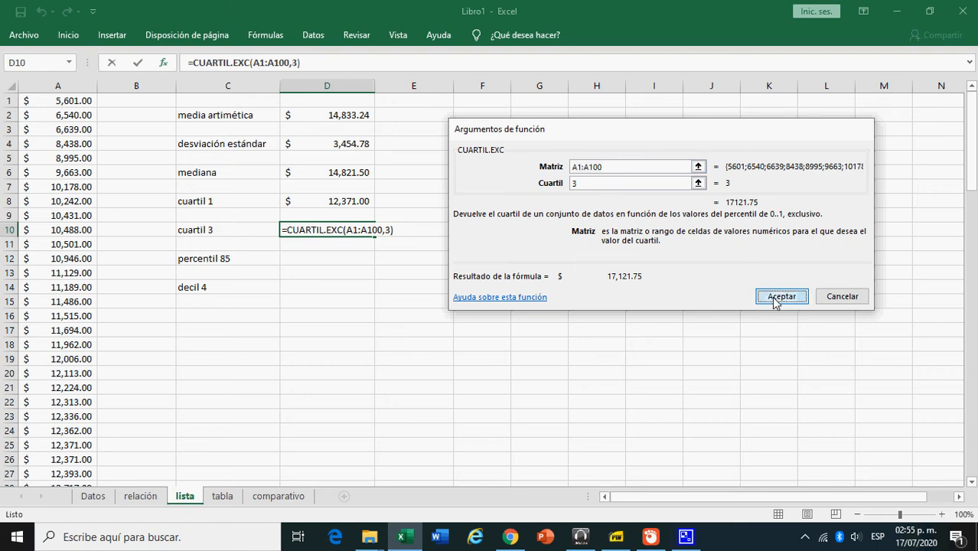
Calculate percentile 85 of the salaries in cell D12 with the formula =PERCENTIL.EXC(A1:A100,0.85).
left_click(324, 260)
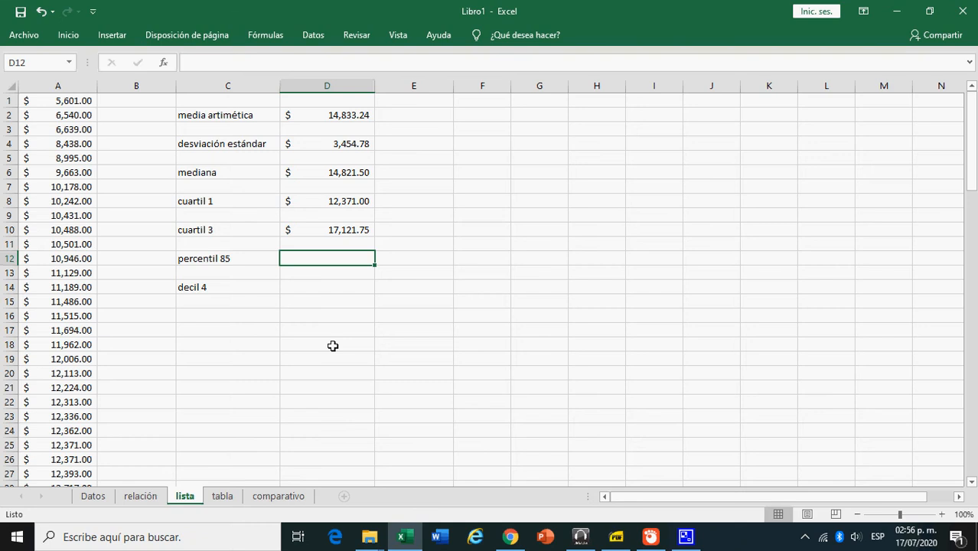
type("=perc")
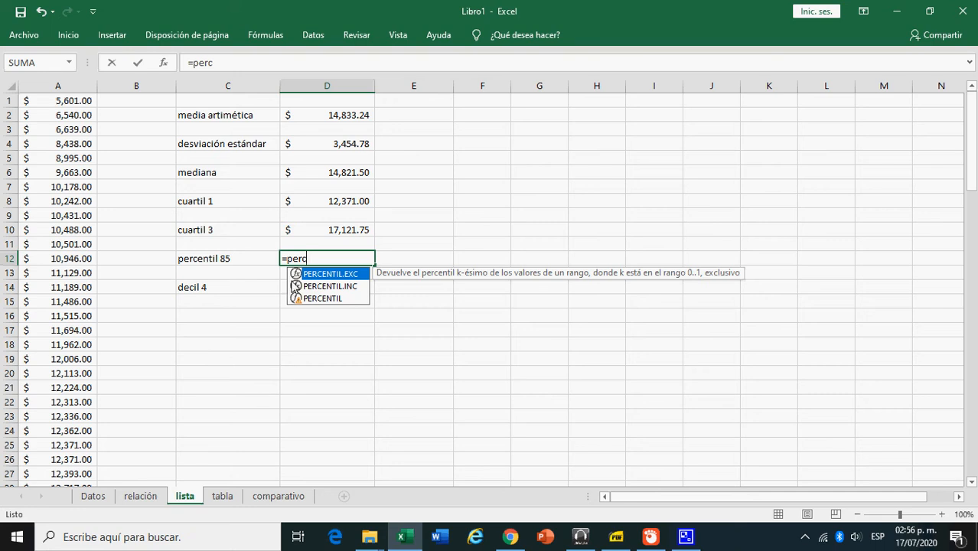
double_click(295, 276)
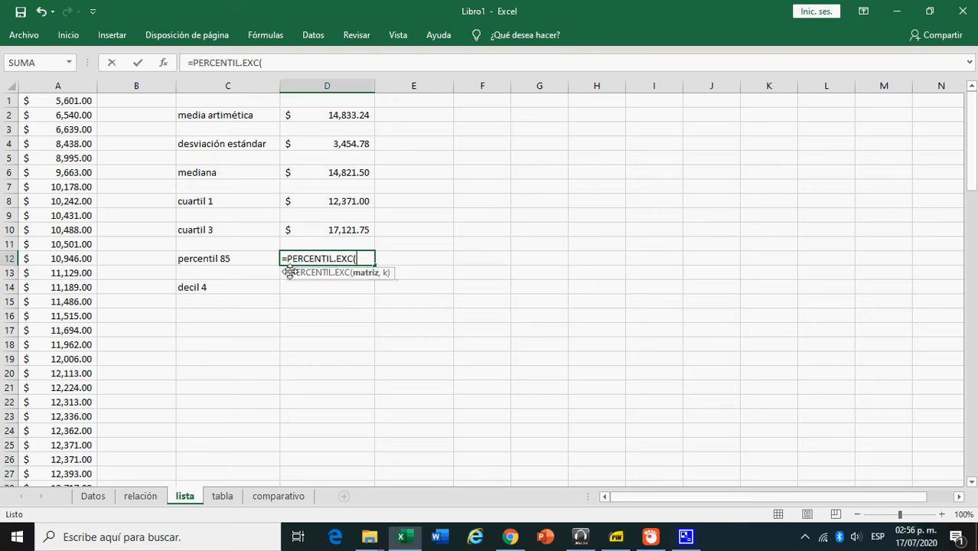
left_click_drag(59, 101, 52, 448)
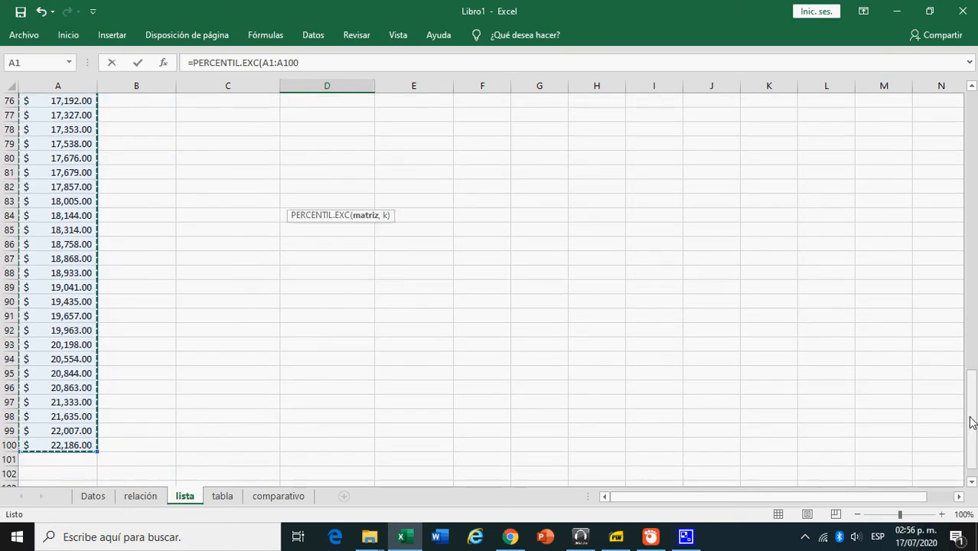
left_click_drag(971, 421, 975, 113)
left_click(314, 61)
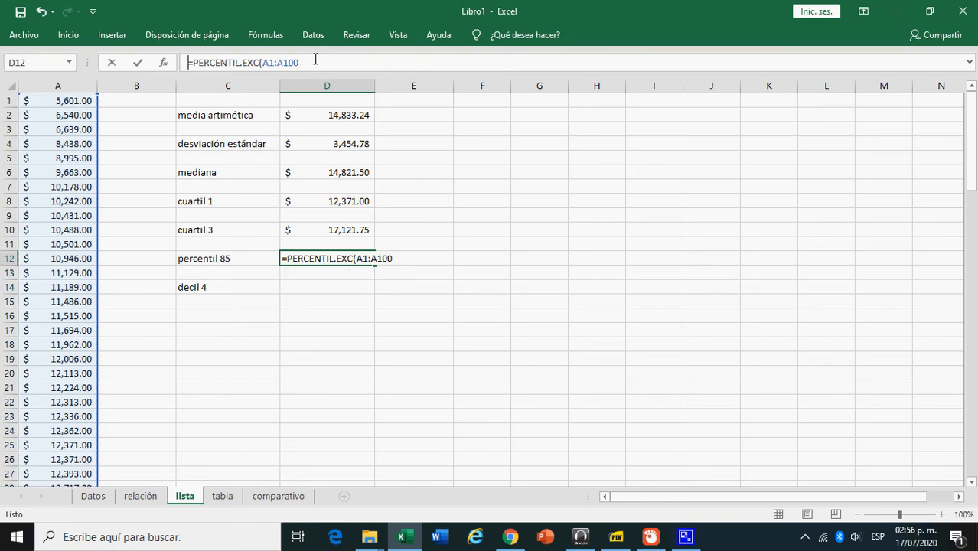
type(",0.8")
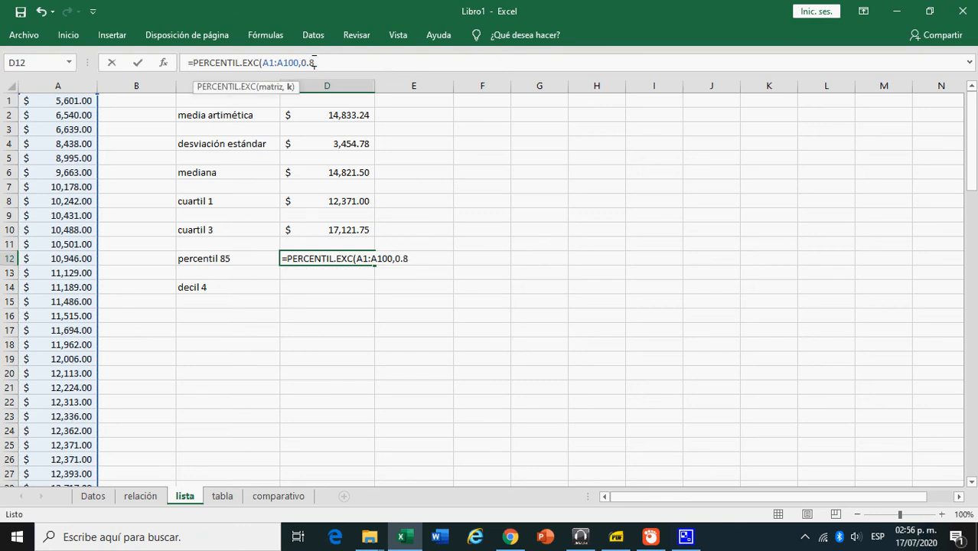
type("5)")
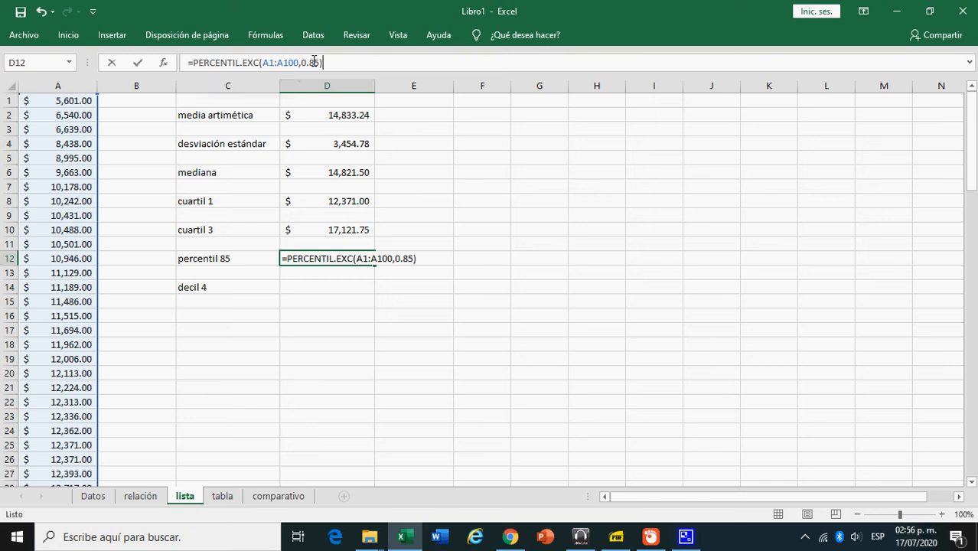
key("Return")
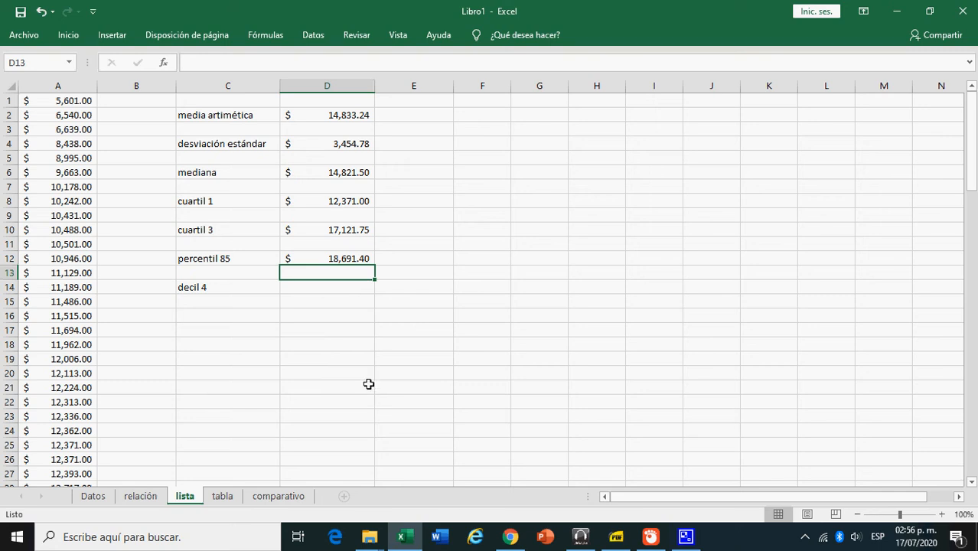
Calculate decile 4 of the salaries in cell D14 with the formula =PERCENTIL.EXC(A1:A100,0.40).
left_click(293, 287)
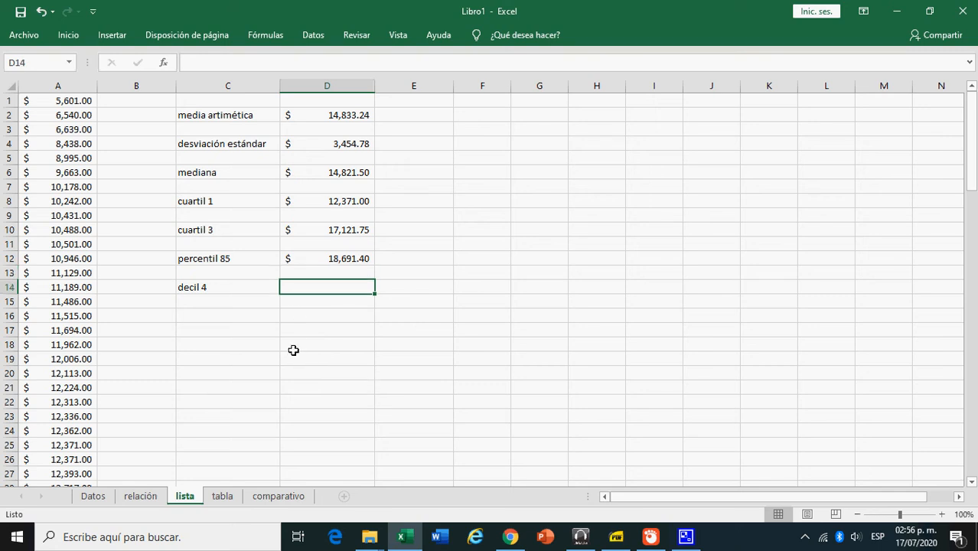
type("=")
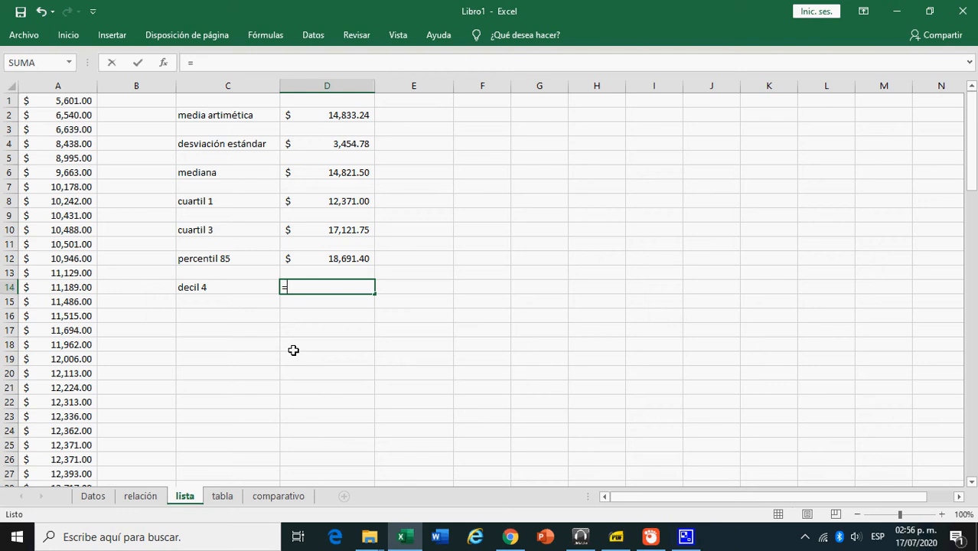
type("perce")
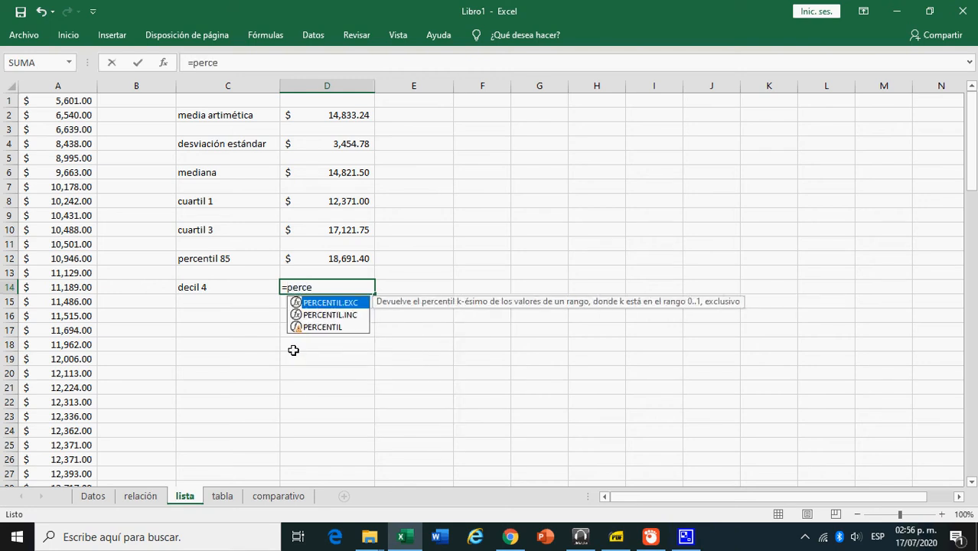
double_click(295, 303)
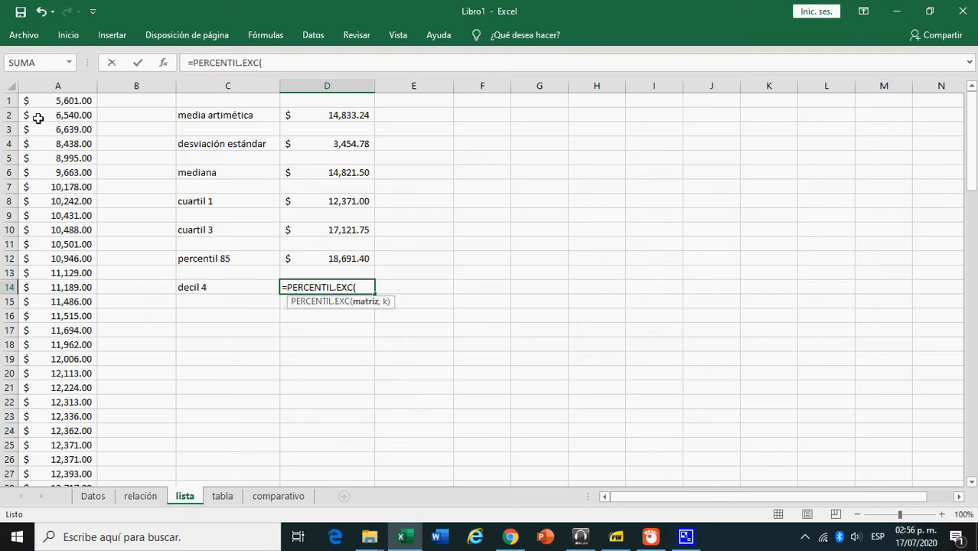
left_click_drag(39, 96, 57, 469)
left_click_drag(972, 433, 971, 130)
left_click(311, 63)
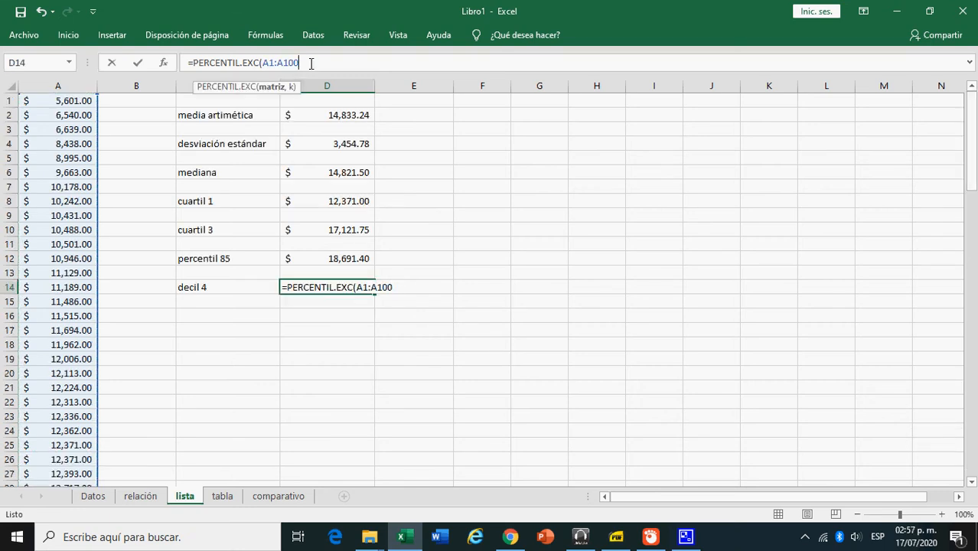
type(",0.40")
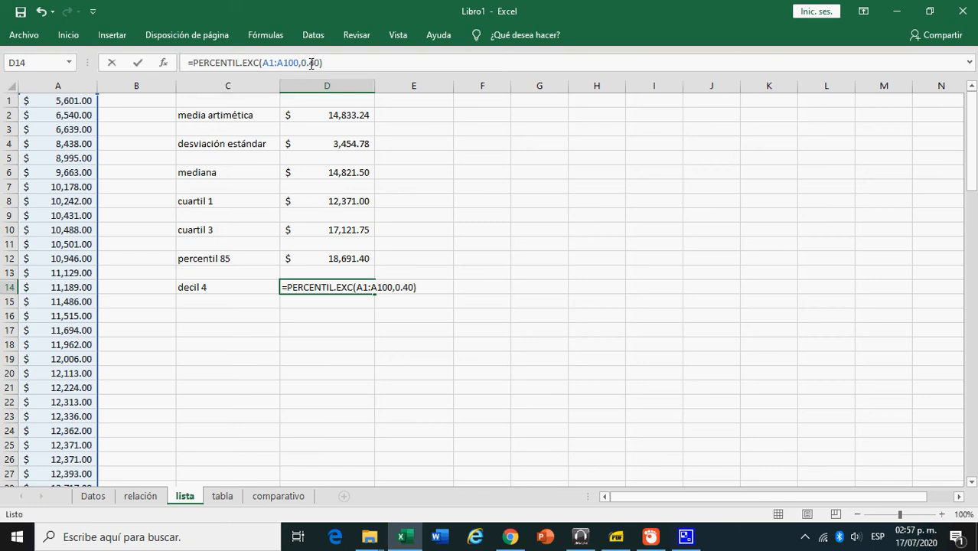
key("Return")
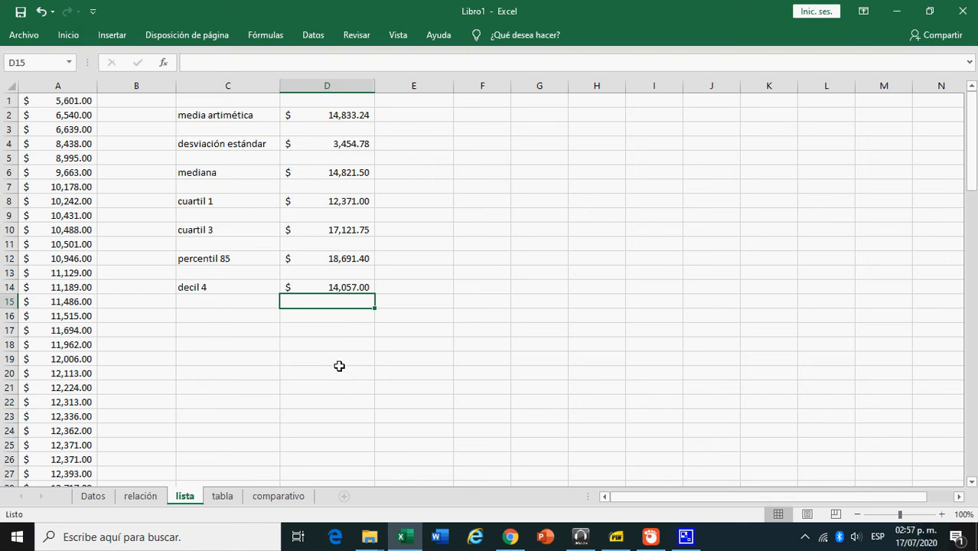
View the comparativo sheet, and on the tabla sheet calculate the mean of A1:E20 in cell H1 with the PROMEDIO function.
left_click(277, 495)
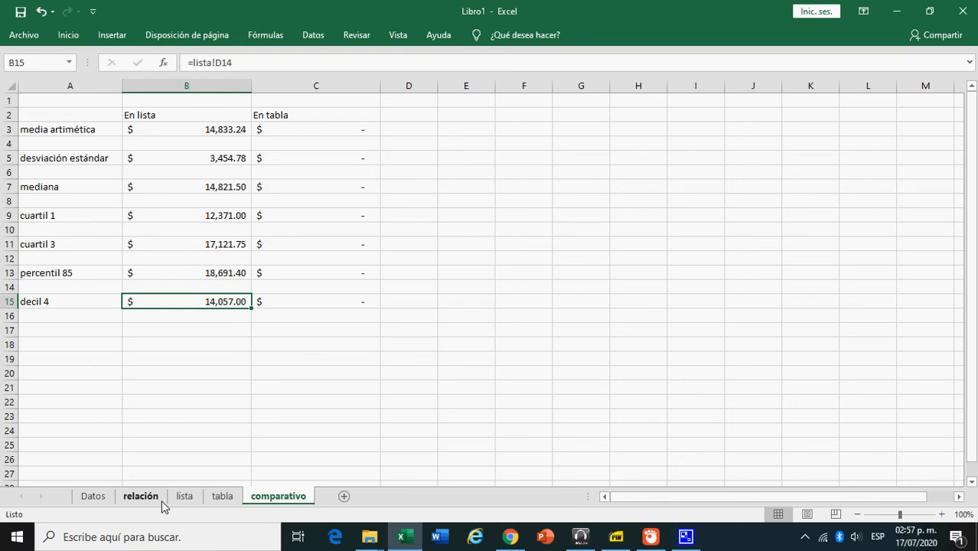
left_click(219, 499)
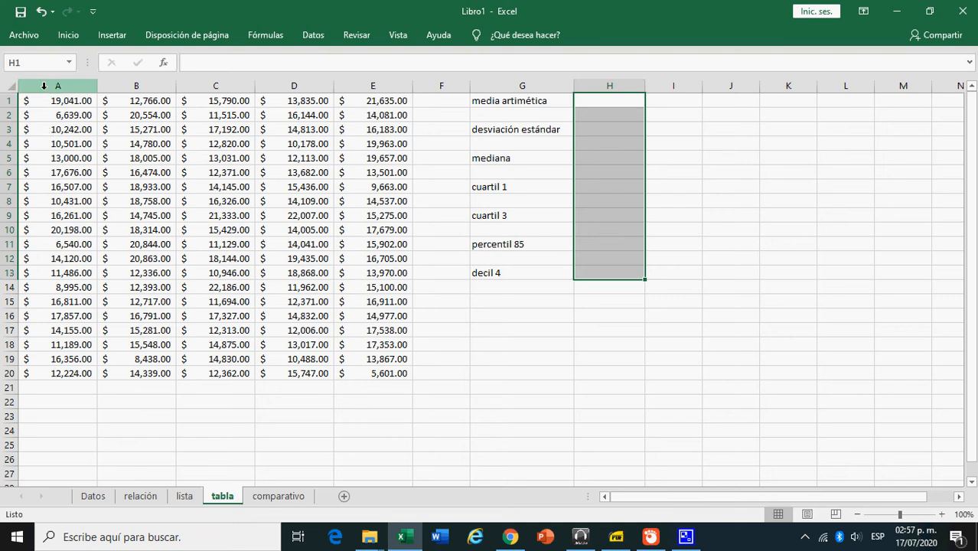
left_click(622, 102)
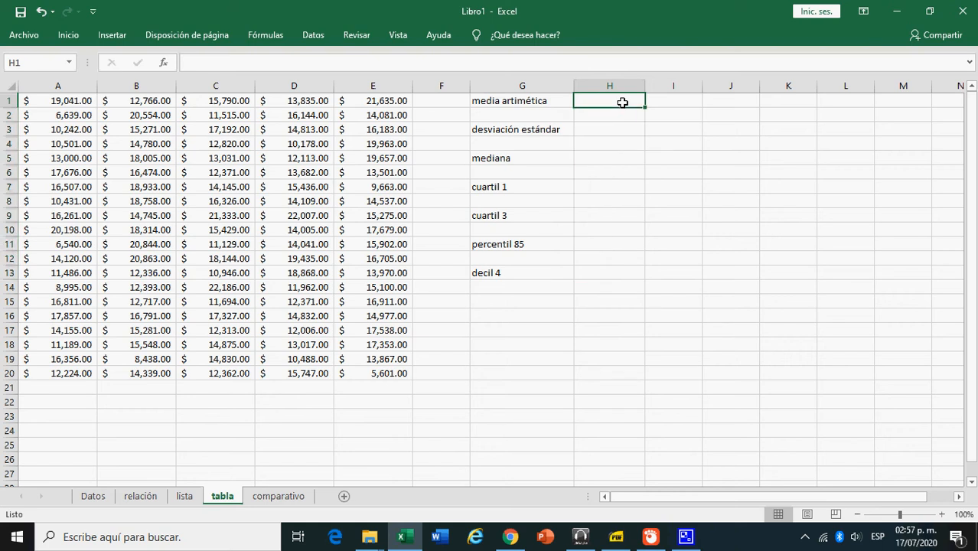
type("=")
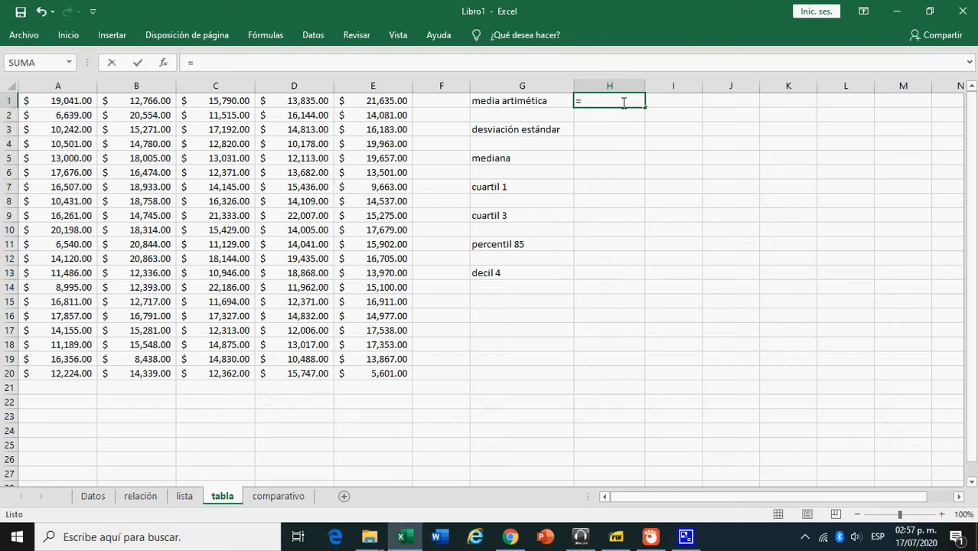
type("promed")
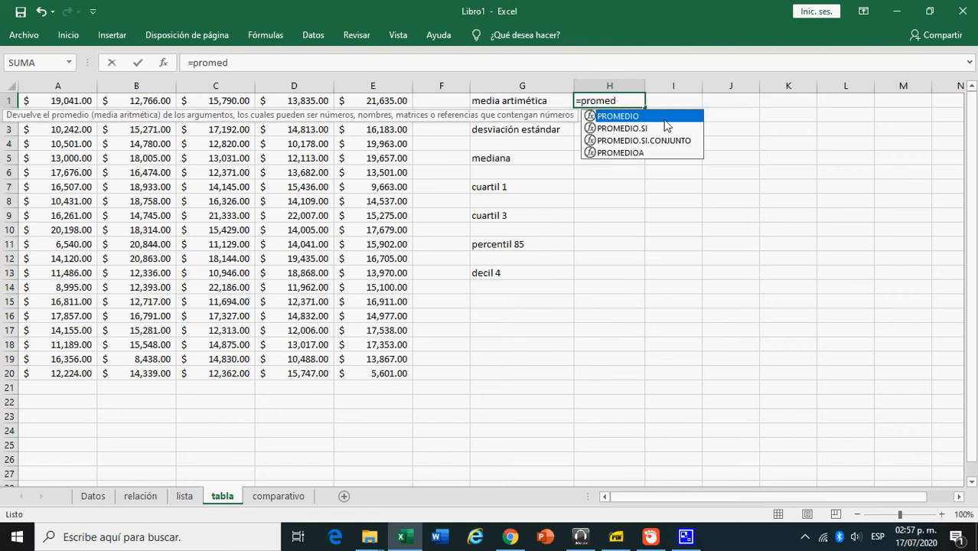
double_click(589, 116)
left_click_drag(38, 98, 397, 368)
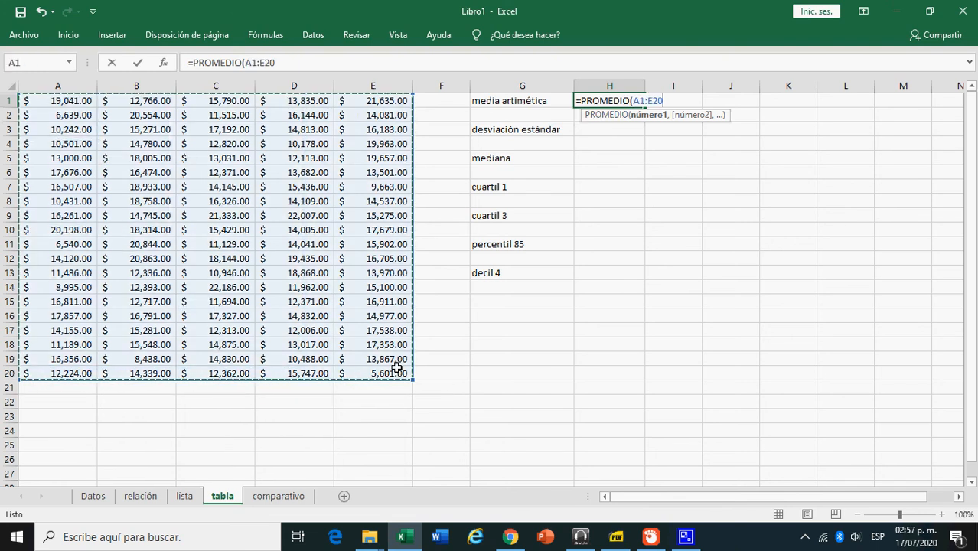
type(")")
key("Return")
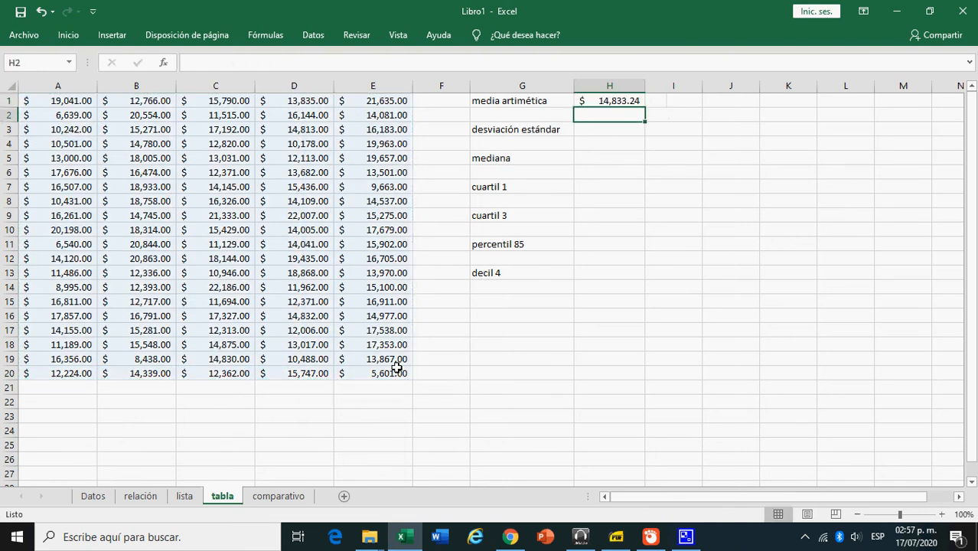
Calculate the sample standard deviation of A1:E20 in cell H3 with the DESVEST.M function.
key("Down")
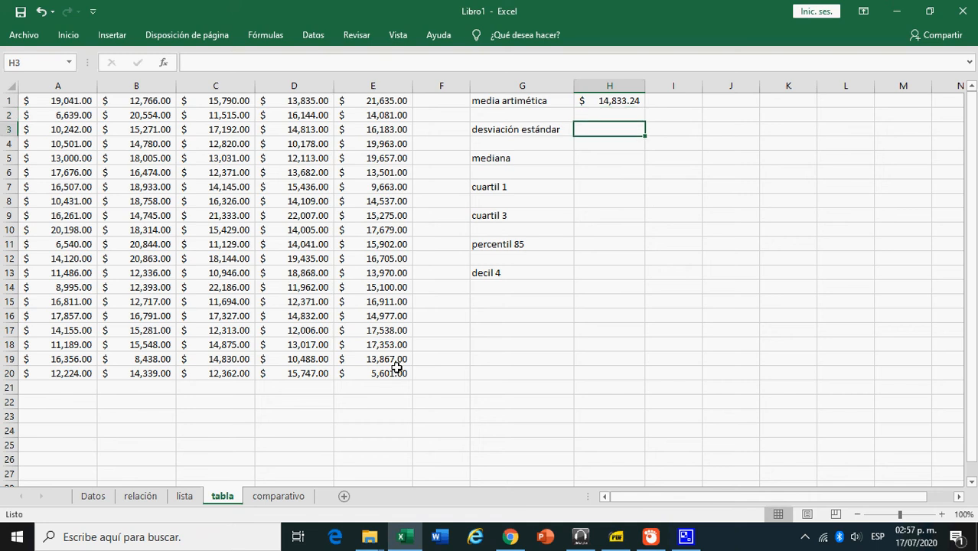
type("=des")
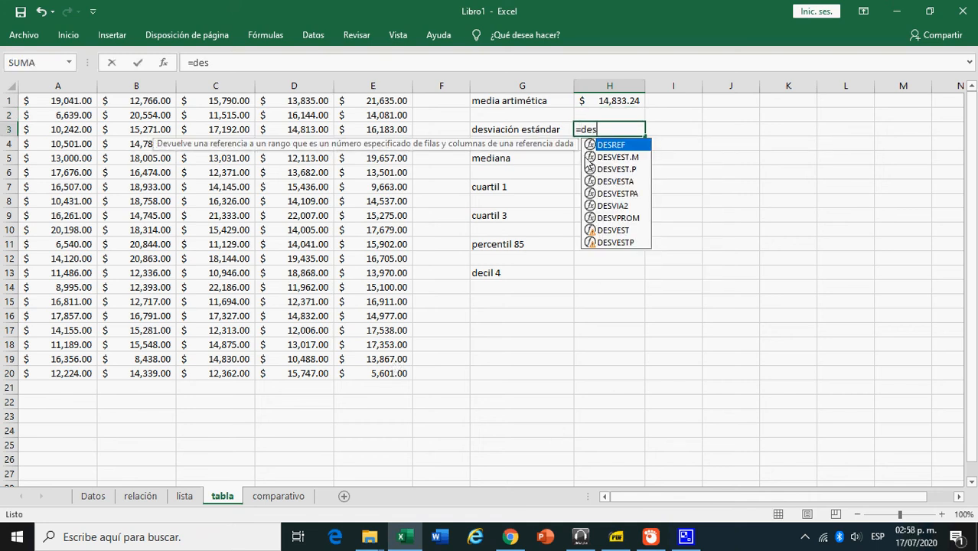
double_click(590, 156)
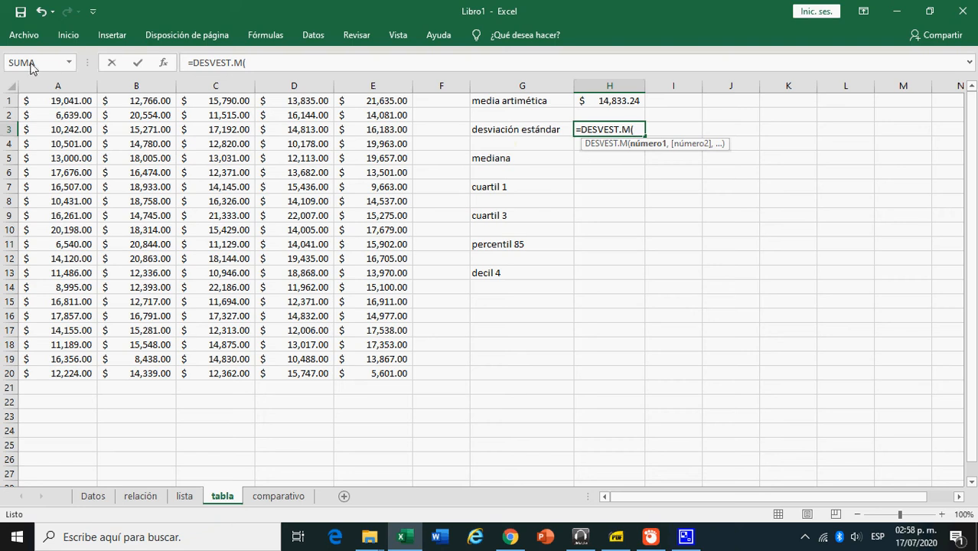
left_click_drag(44, 101, 358, 374)
type(")")
key("Return")
Calculate the median of the salary table A1:E20 in cell H5 with the MEDIANA function.
key("Down")
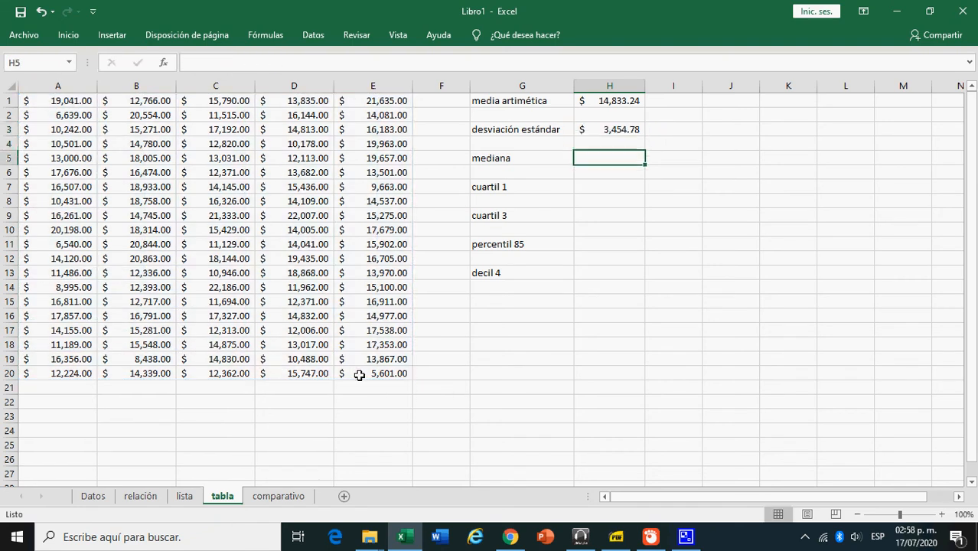
type("=")
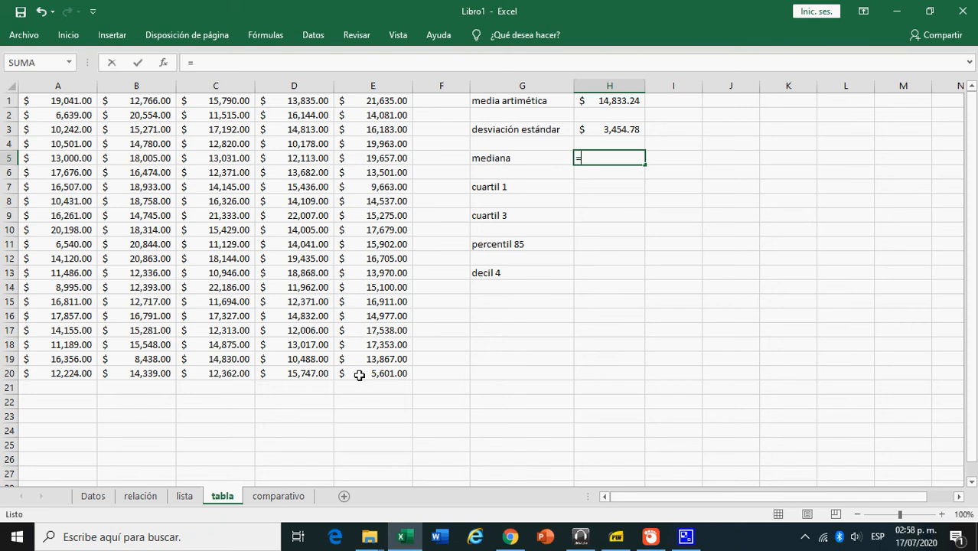
type("mediana")
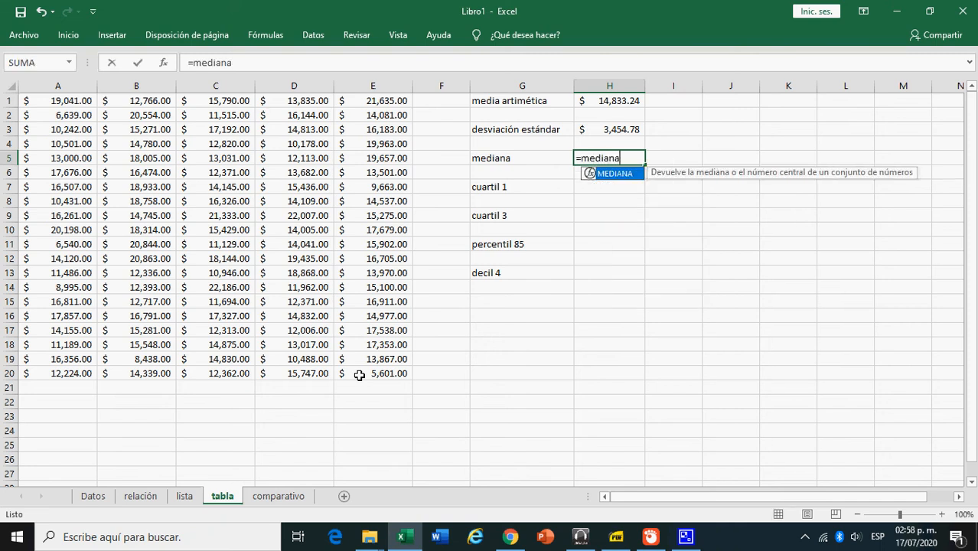
double_click(588, 175)
left_click_drag(55, 100, 379, 375)
type(")")
key("Return")
Complete the median formula in H5 and calculate quartile 1 of the salary table in H7 with =CUARTIL.EXC(A1:E20,1).
key("Return")
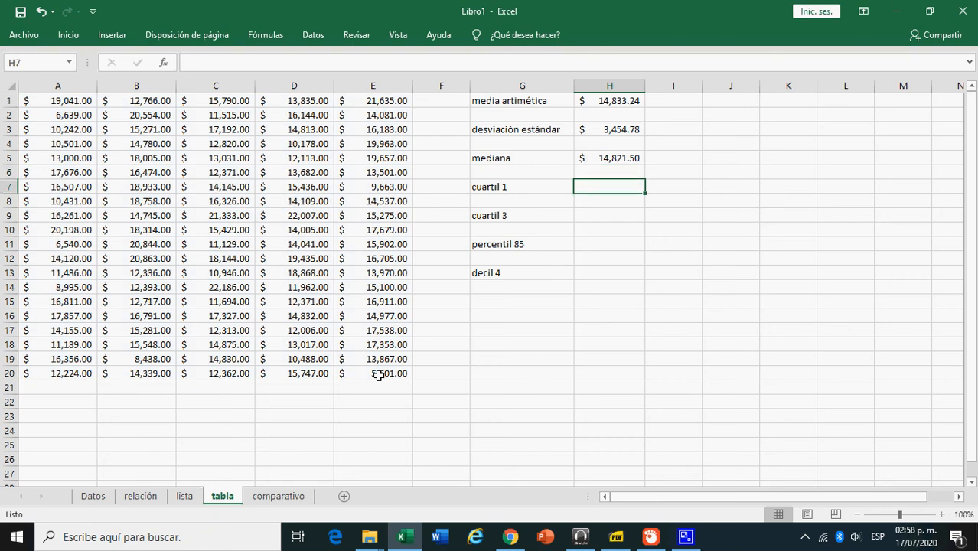
type("=cuart")
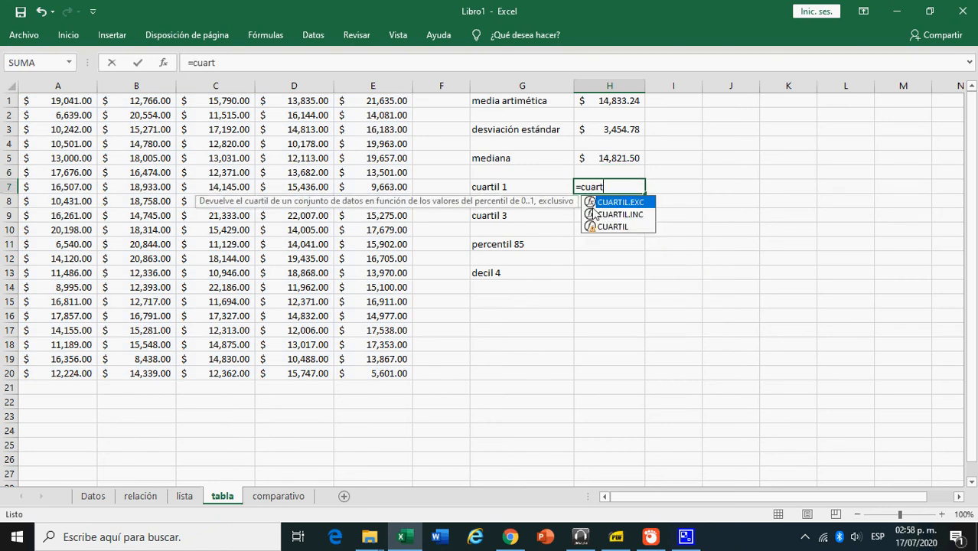
double_click(596, 203)
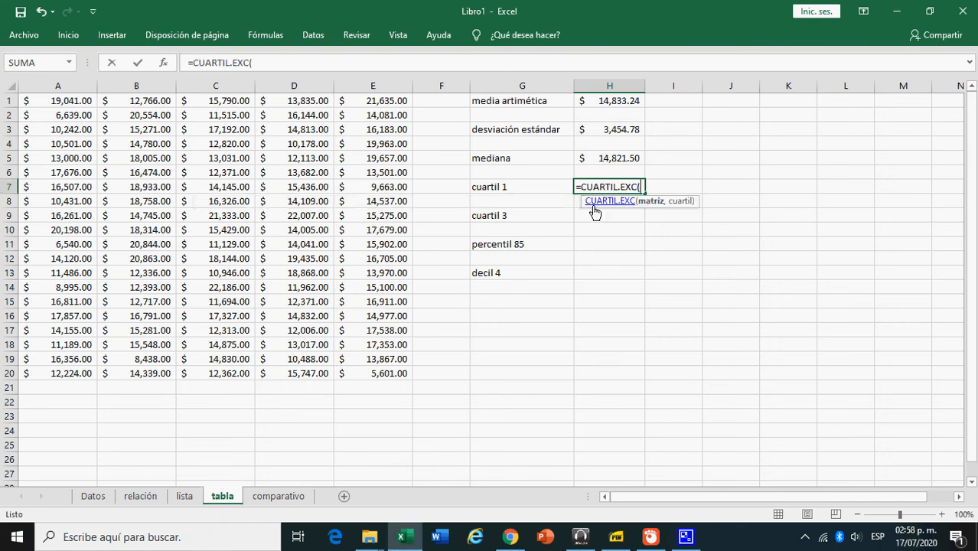
left_click_drag(74, 100, 77, 129)
left_click_drag(107, 201, 404, 374)
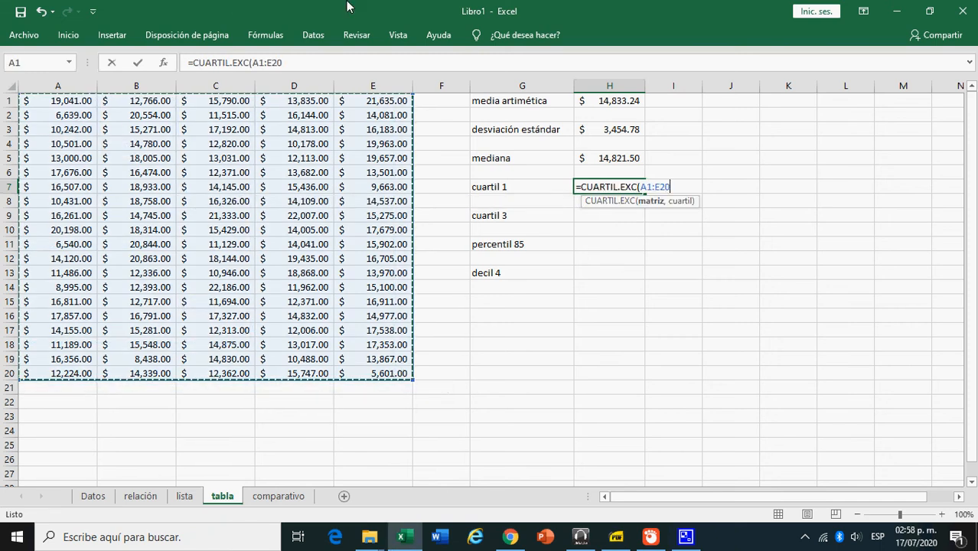
left_click(301, 64)
type(",")
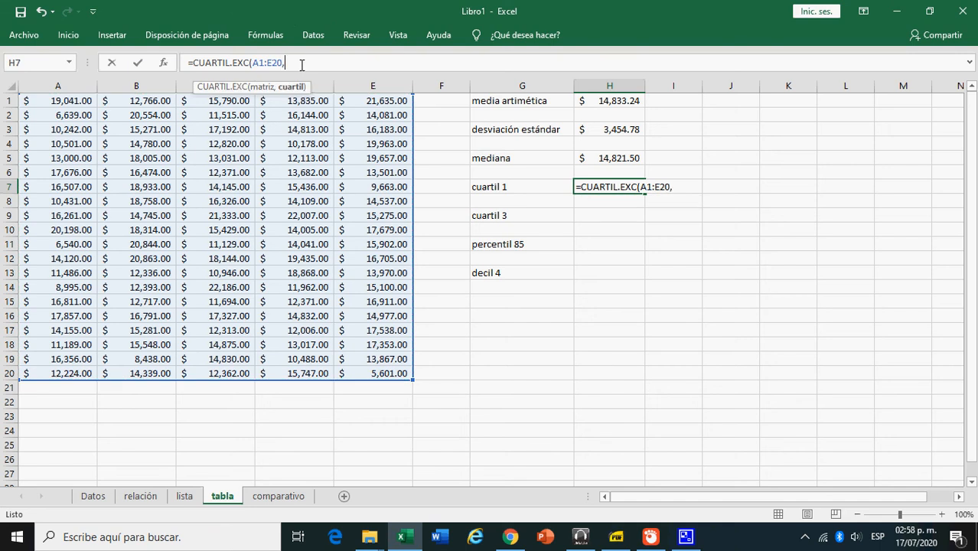
type("1)")
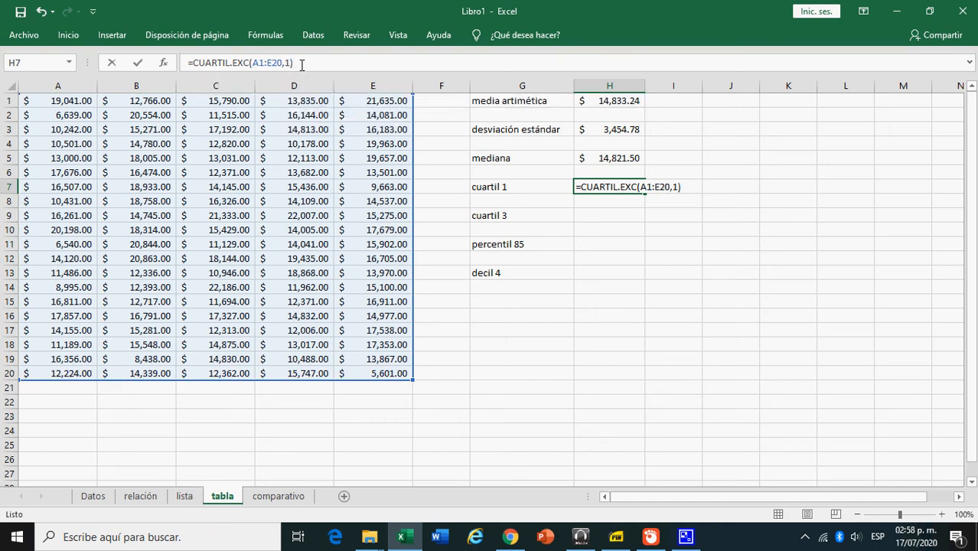
key("Return")
Calculate quartile 3 of the salary table in cell H9 with the formula =CUARTIL.EXC(A1:E20,3).
key("Down")
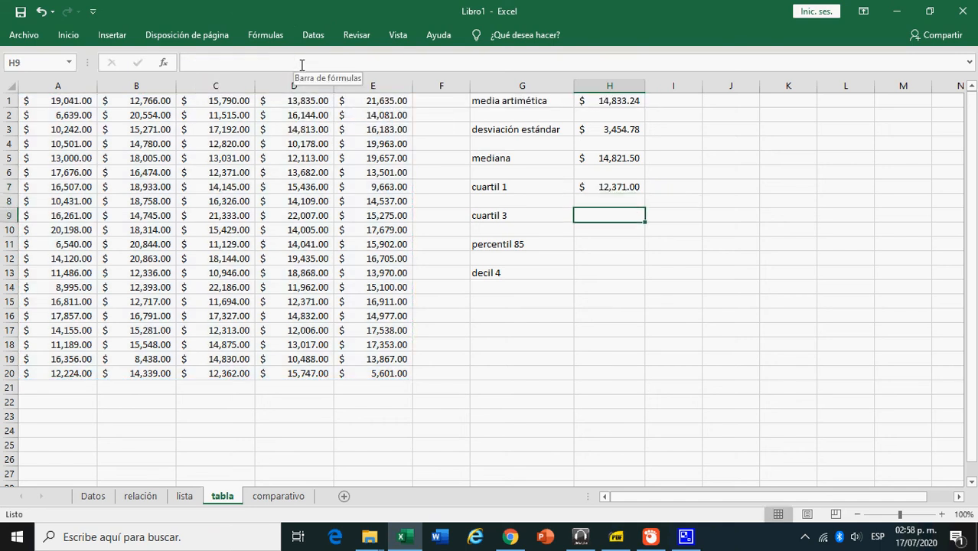
type("=cuart")
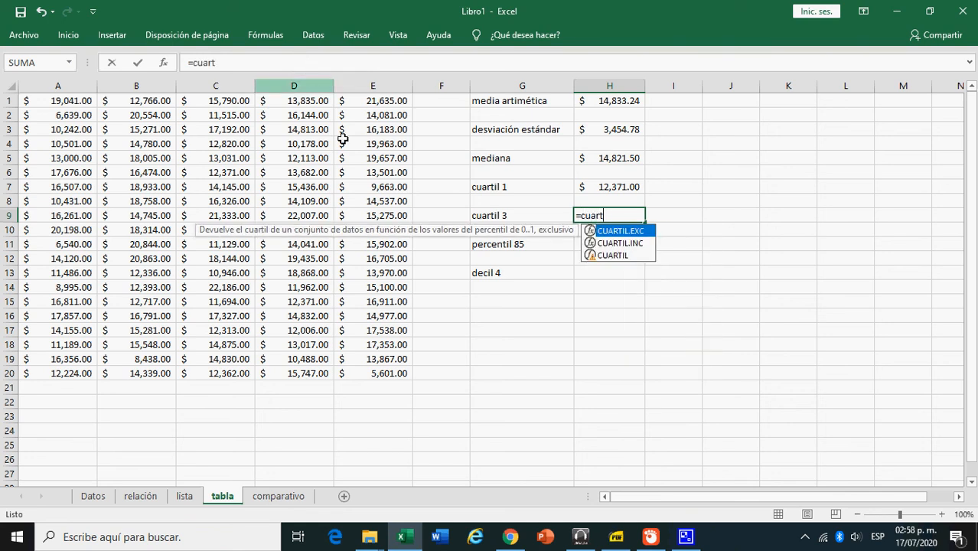
double_click(591, 232)
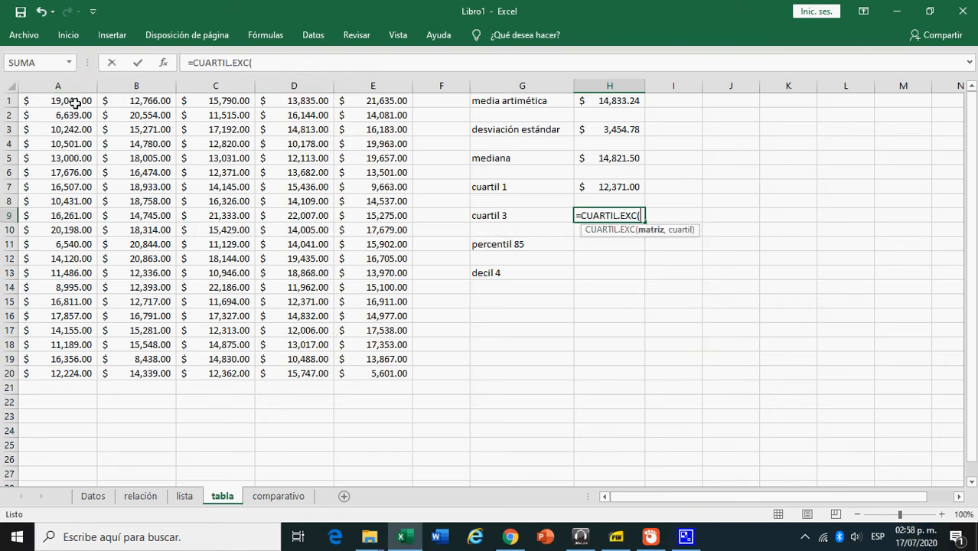
left_click_drag(76, 104, 397, 375)
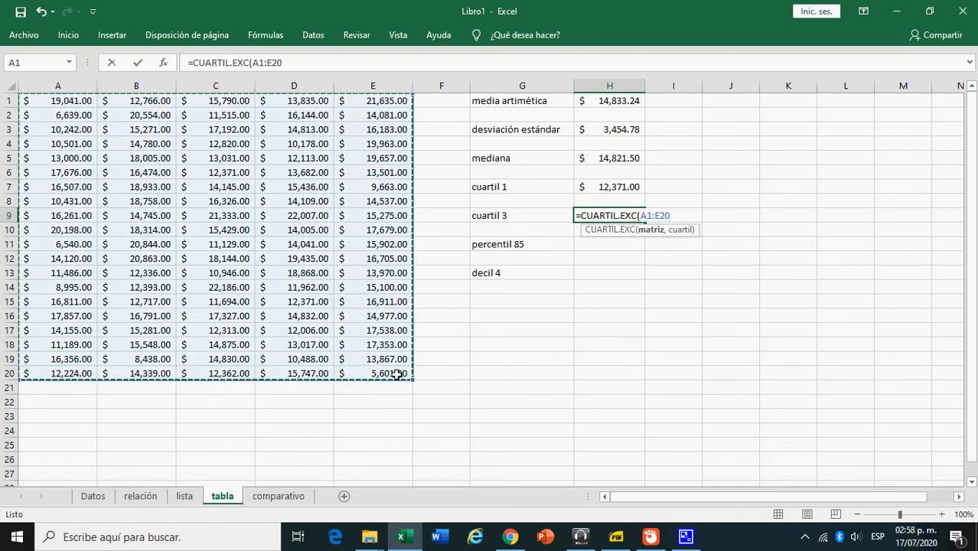
type(",3)")
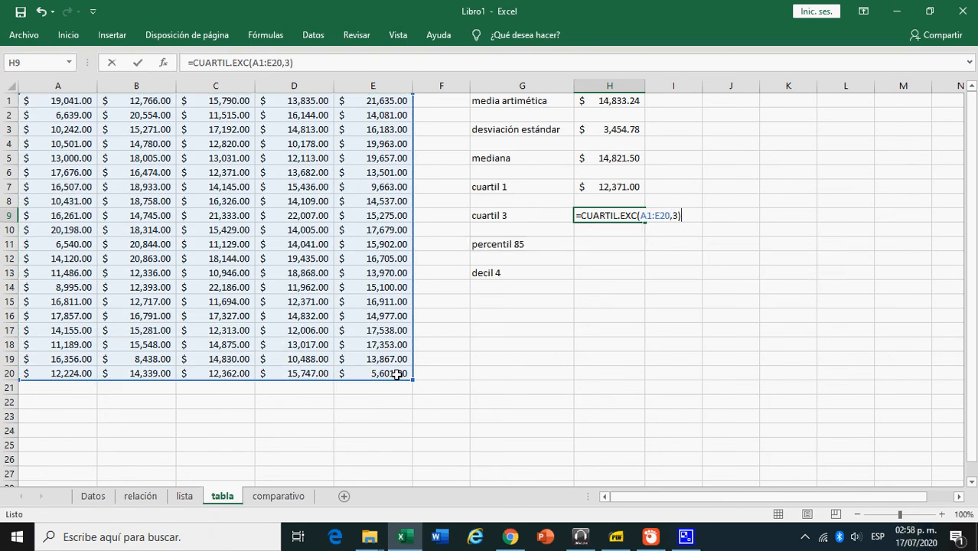
key("Return")
Calculate percentile 85 of the salary table in cell H11 with the formula =PERCENTIL.EXC(A1:E20,0.85).
key("Down")
key("Down")
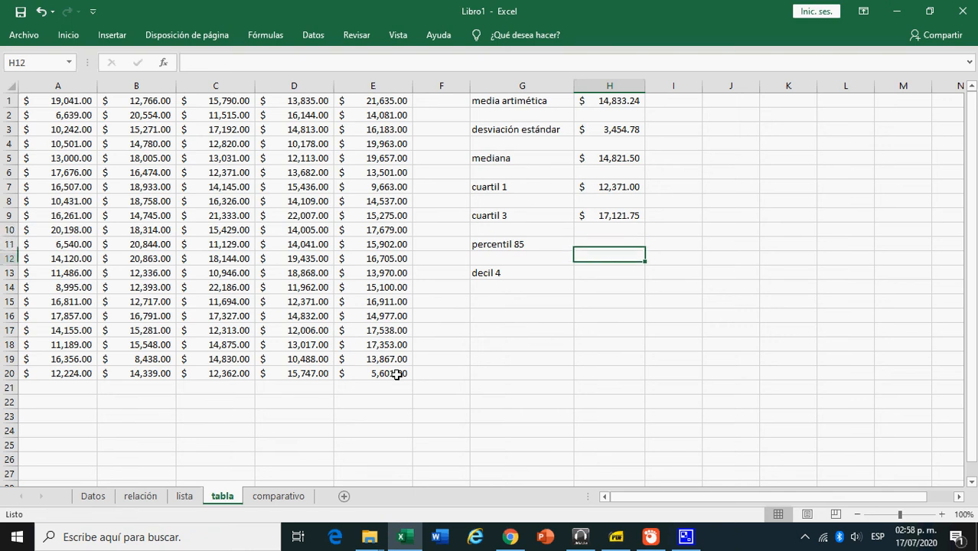
key("Up")
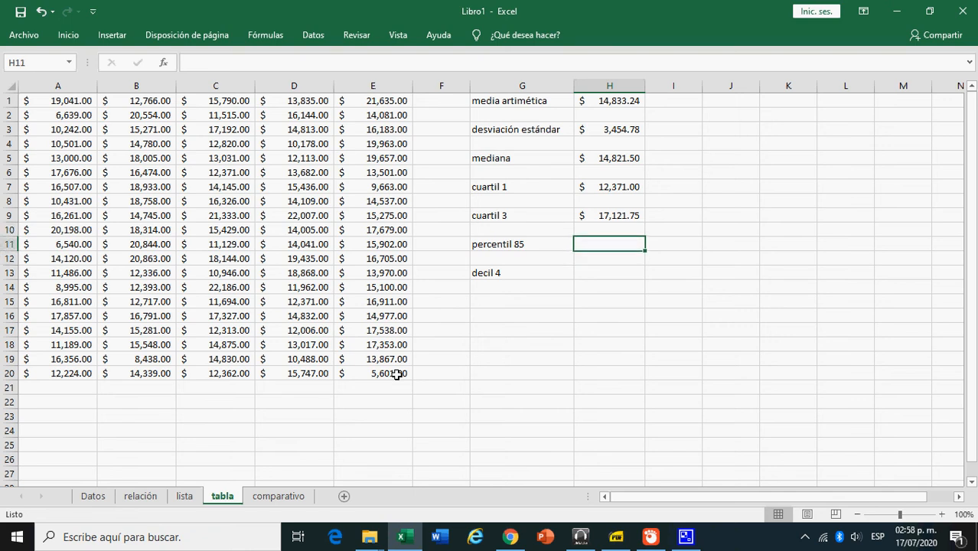
type("=per")
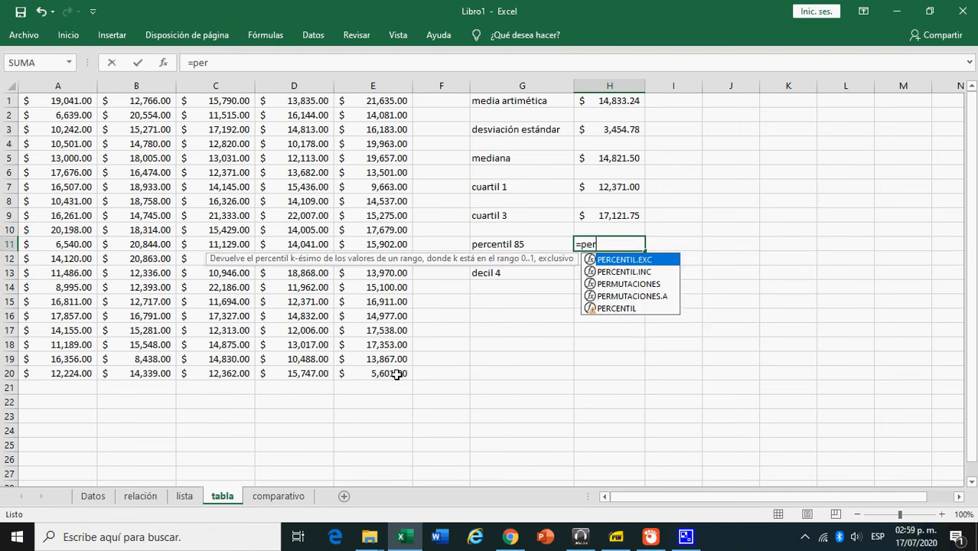
double_click(593, 260)
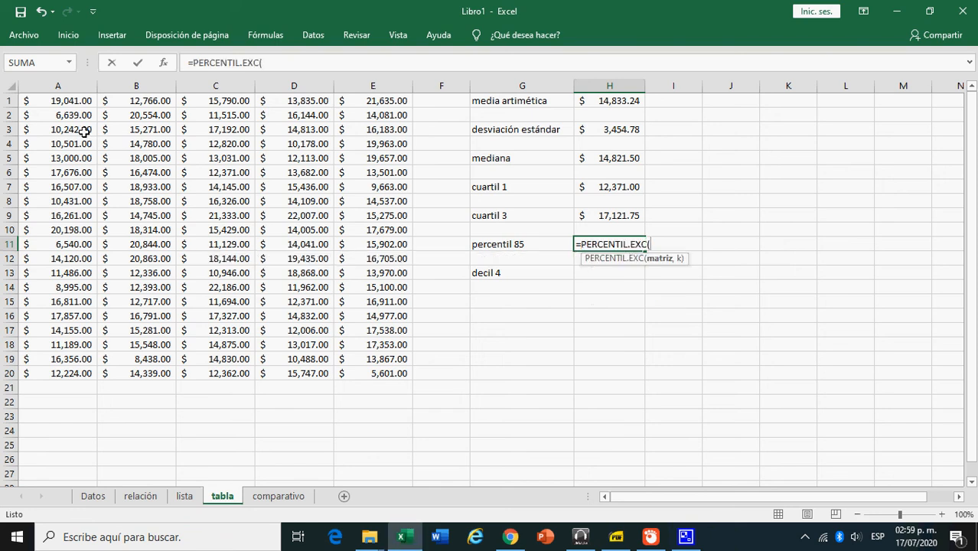
left_click_drag(61, 115, 162, 289)
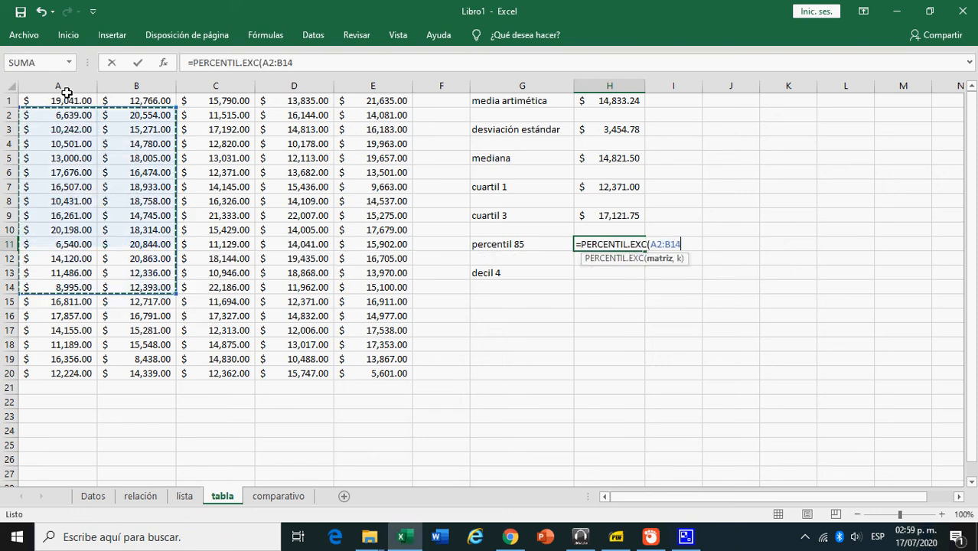
left_click_drag(71, 102, 344, 375)
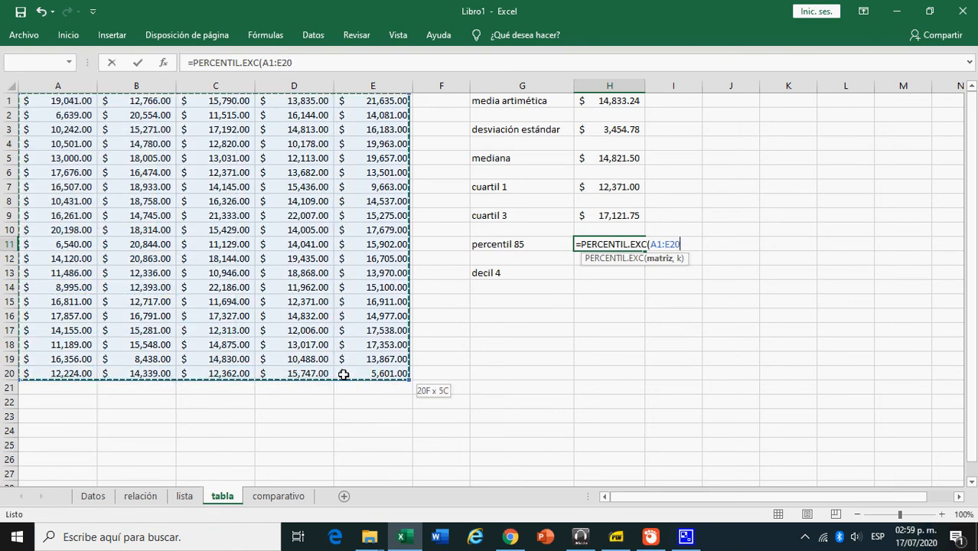
left_click(297, 62)
type(",")
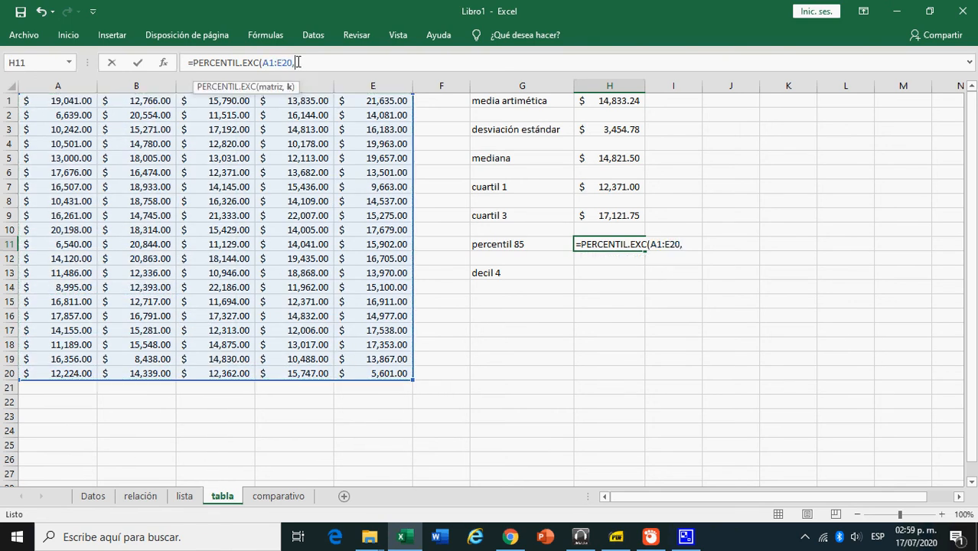
type("0.85)")
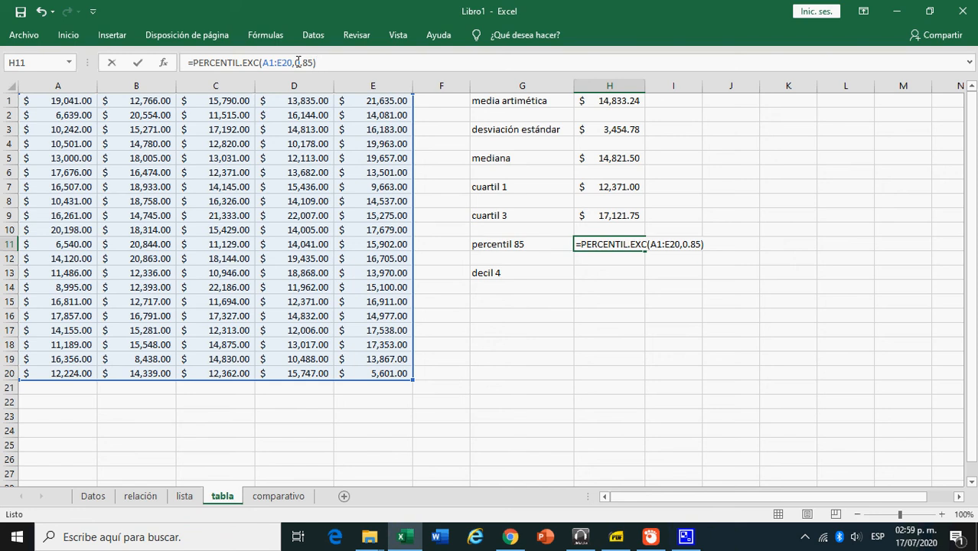
key("Return")
Calculate decile 4 of the salary table in cell H13 with the formula =PERCENTIL.EXC(A1:E20,0.40).
key("Return")
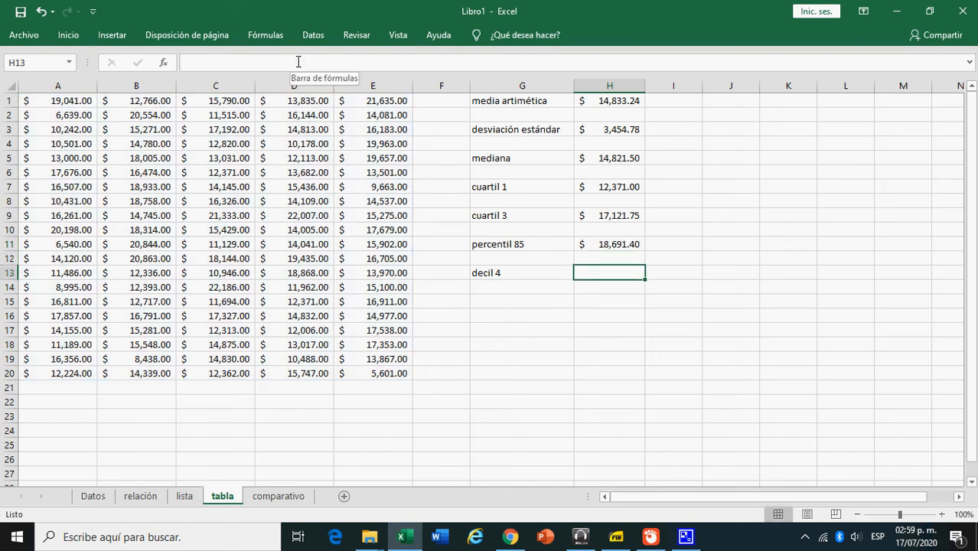
type("=per")
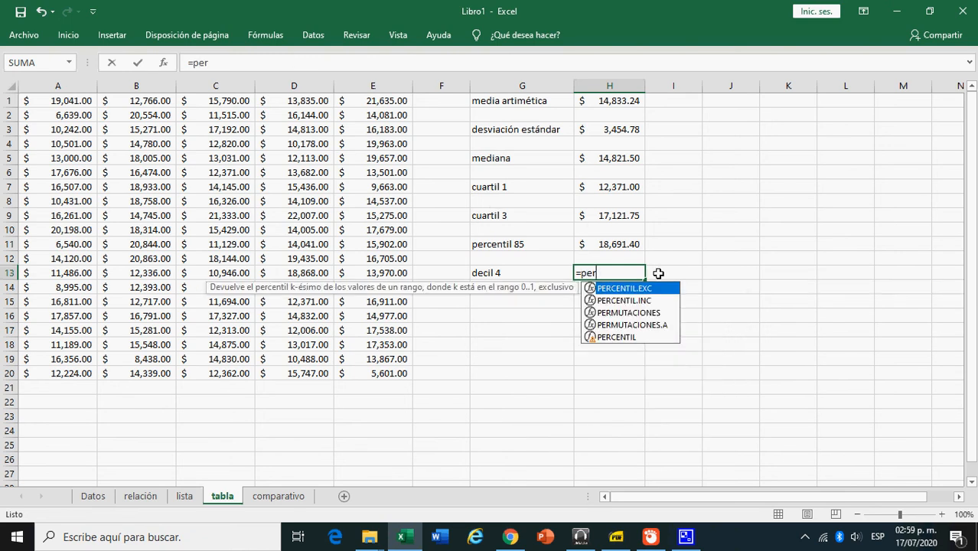
double_click(590, 294)
left_click_drag(38, 100, 351, 369)
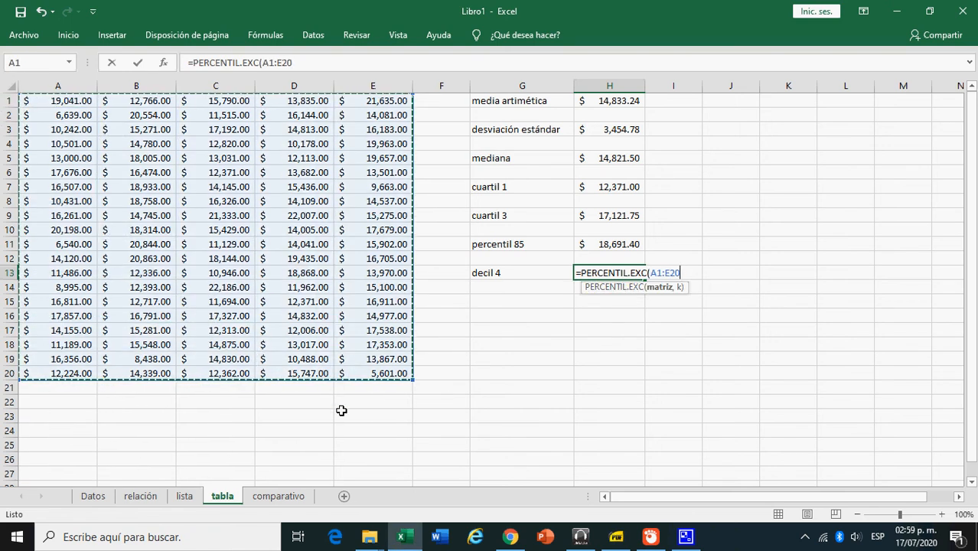
type(",")
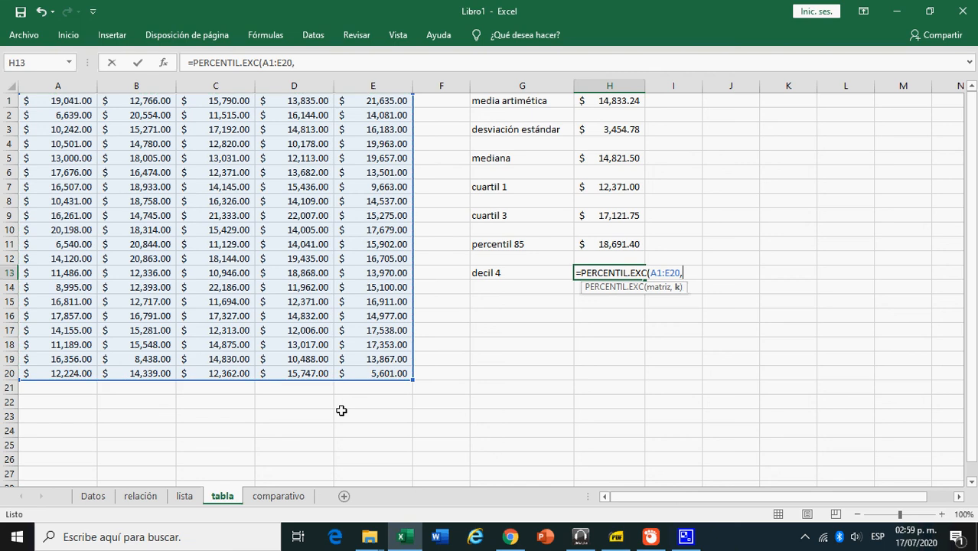
type("0.40)")
key("Return")
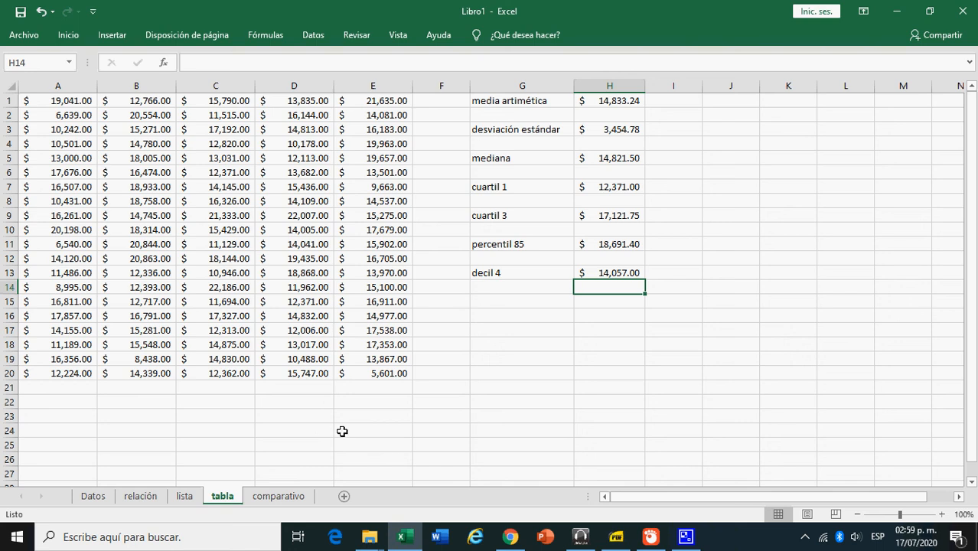
Compare the arithmetic mean in the En lista and En tabla columns of the comparativo sheet.
left_click(284, 501)
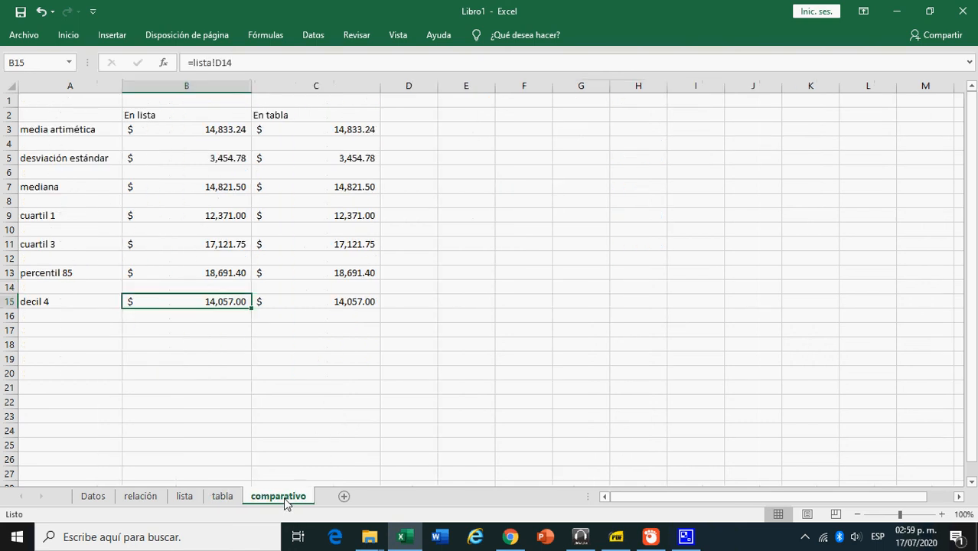
left_click(662, 249)
left_click(220, 131)
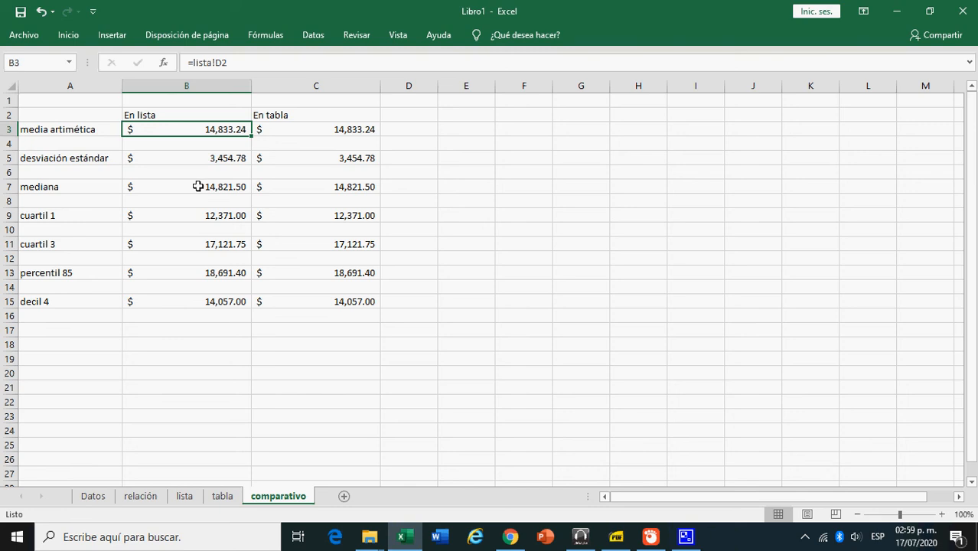
left_click(329, 131)
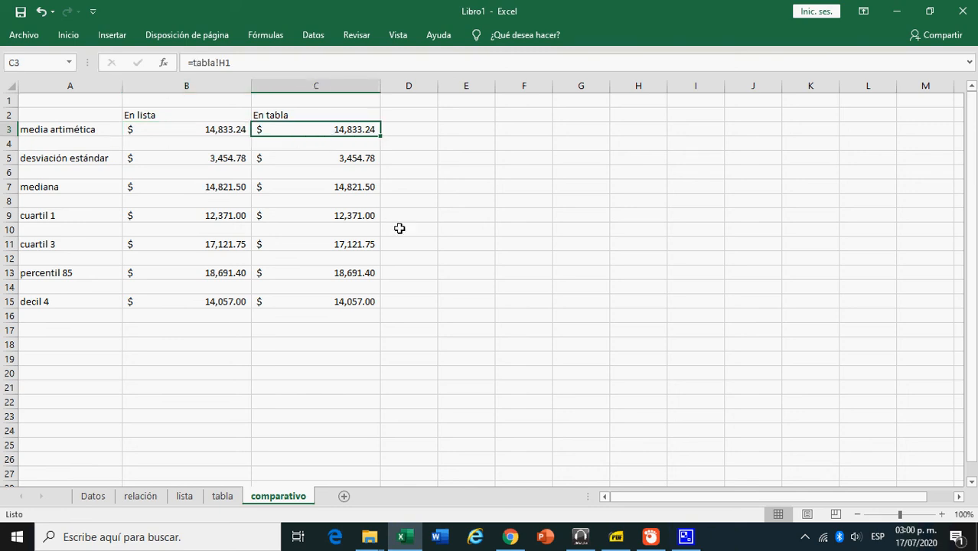
left_click(942, 515)
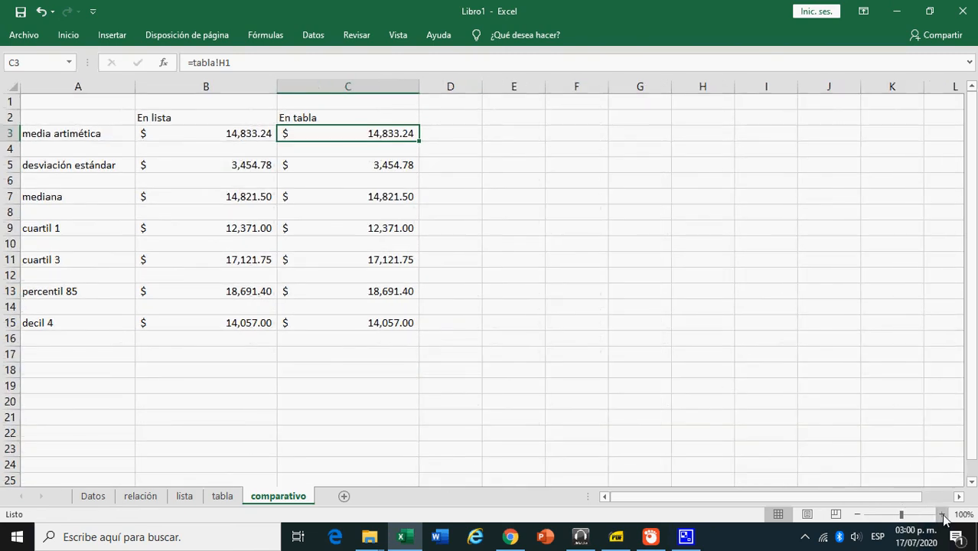
left_click(942, 515)
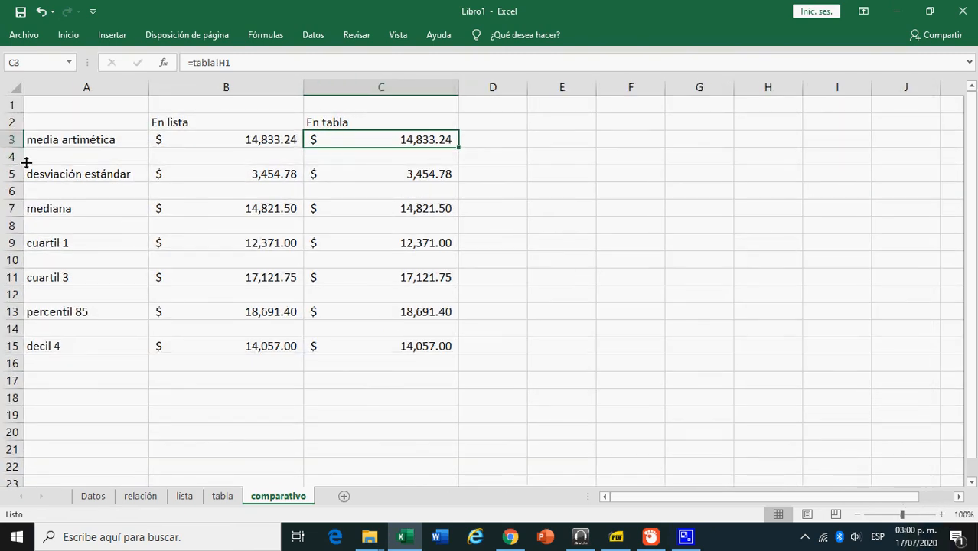
Compare the list and table values row by row from the standard deviation in B5 to decile 4 in B15.
left_click(171, 176)
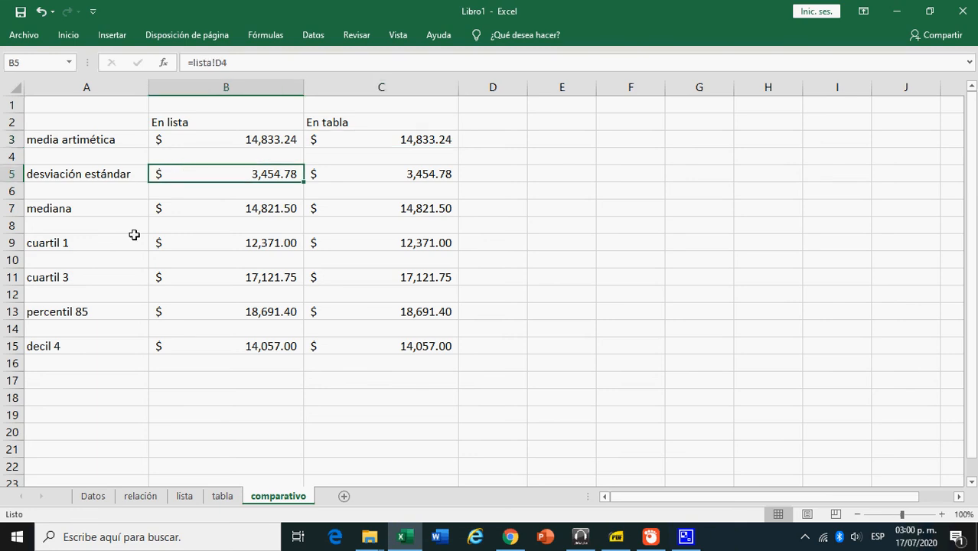
key("Down")
key("Down")
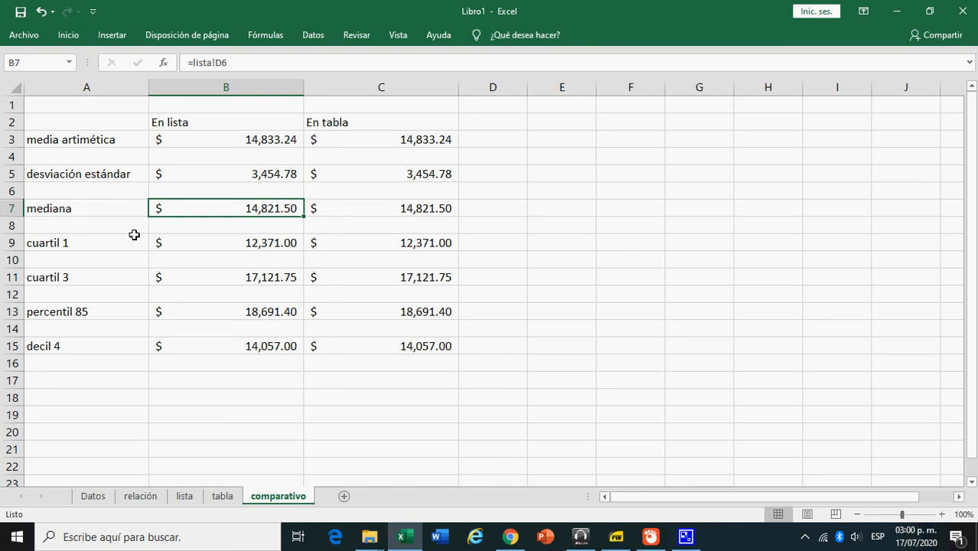
key("Down")
key("Down")
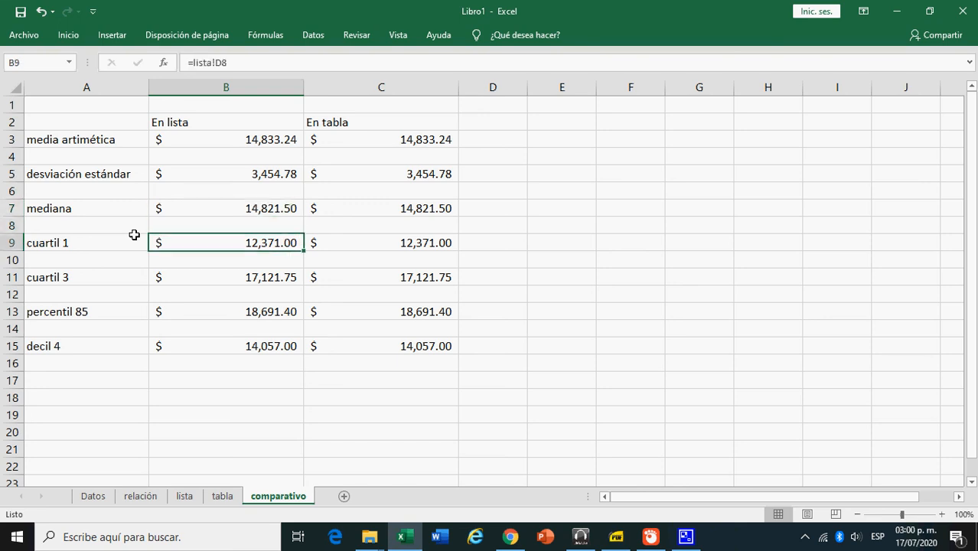
key("Down")
key("Down")
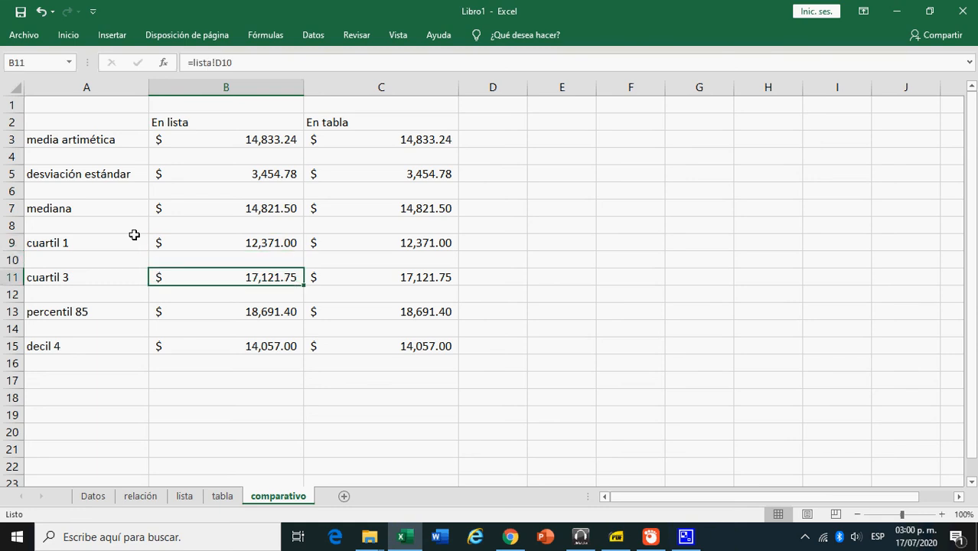
key("Down")
key("Down")
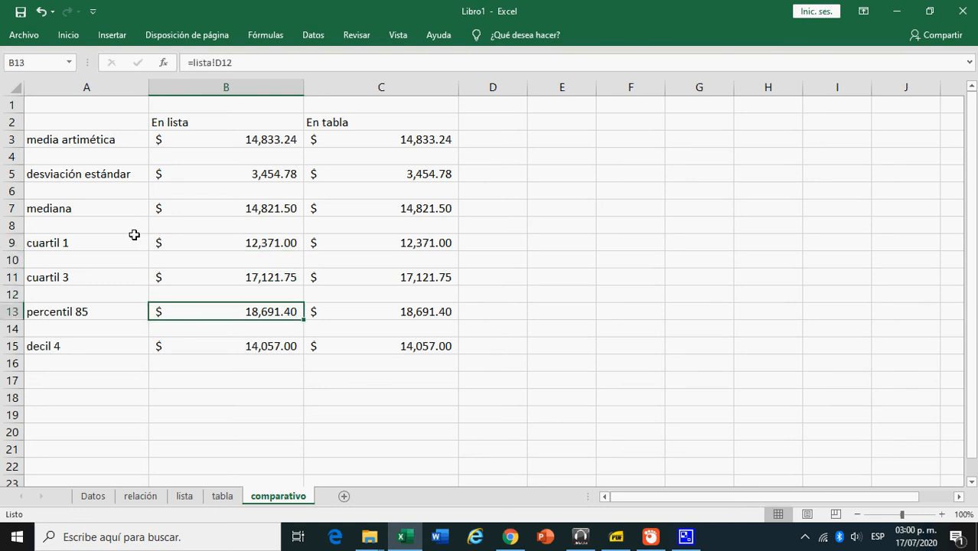
key("Down")
key("Down")
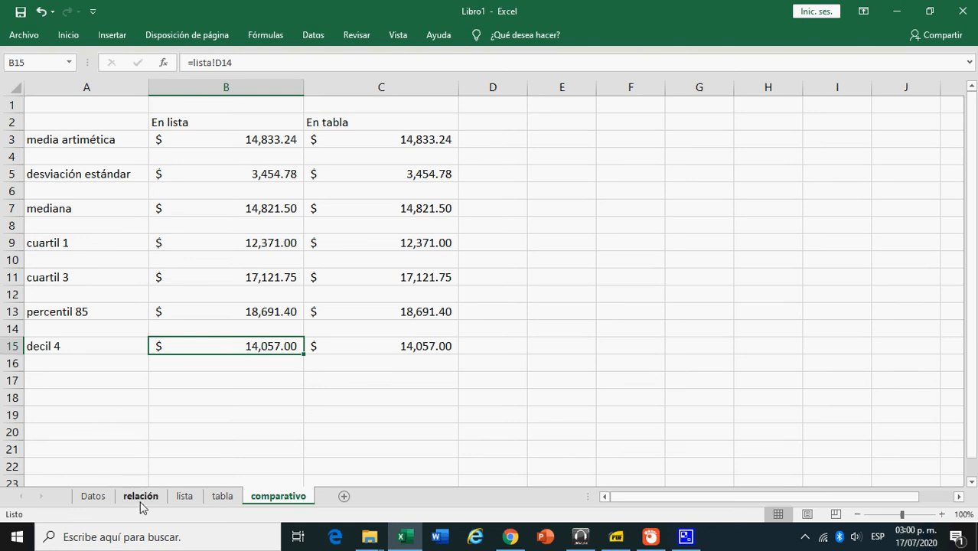
Review the calculated statistics on the lista and tabla sheets, then return to the comparativo sheet.
left_click(184, 497)
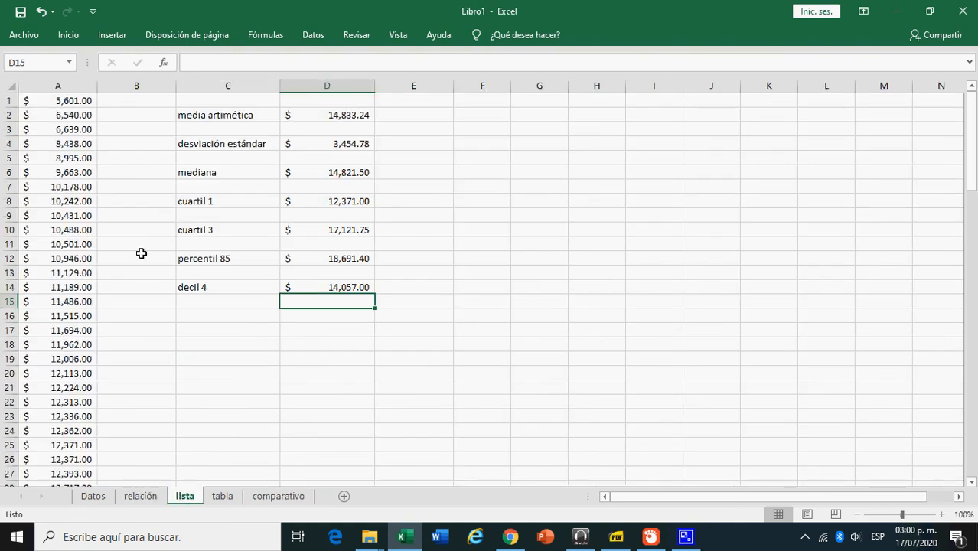
left_click(221, 497)
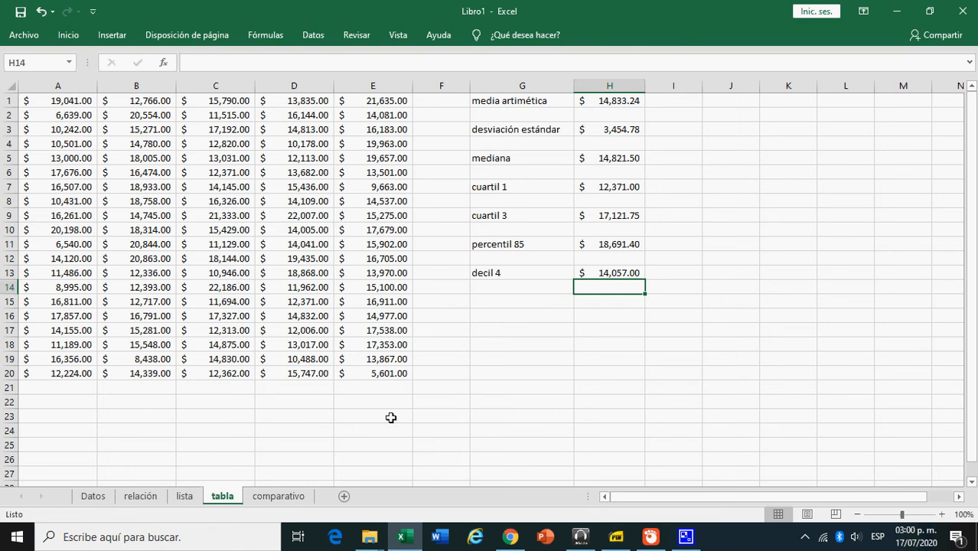
left_click(303, 500)
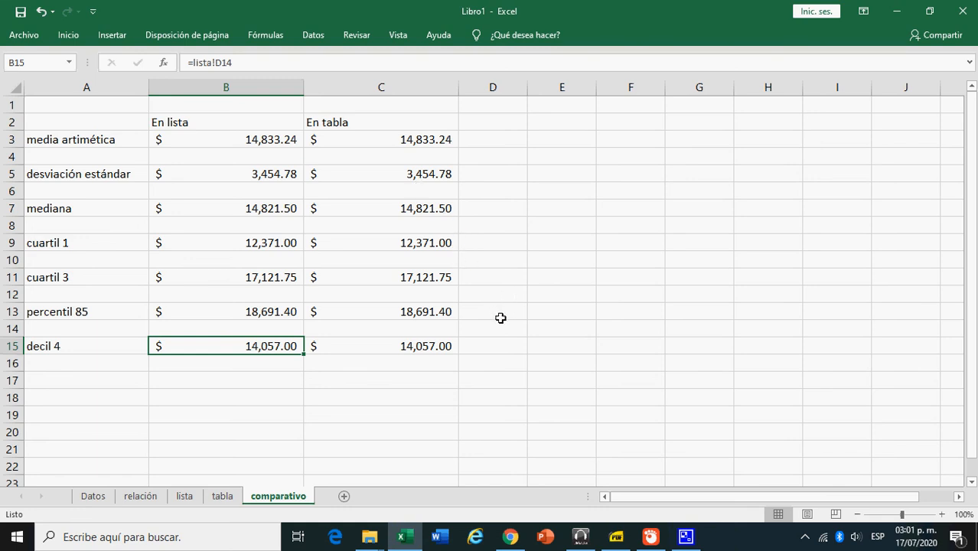
left_click(804, 536)
left_click(820, 479)
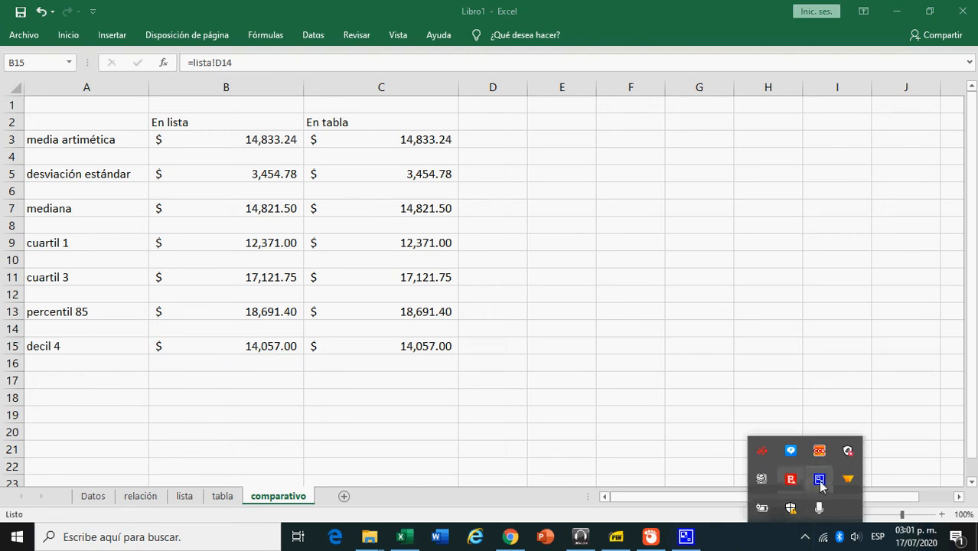